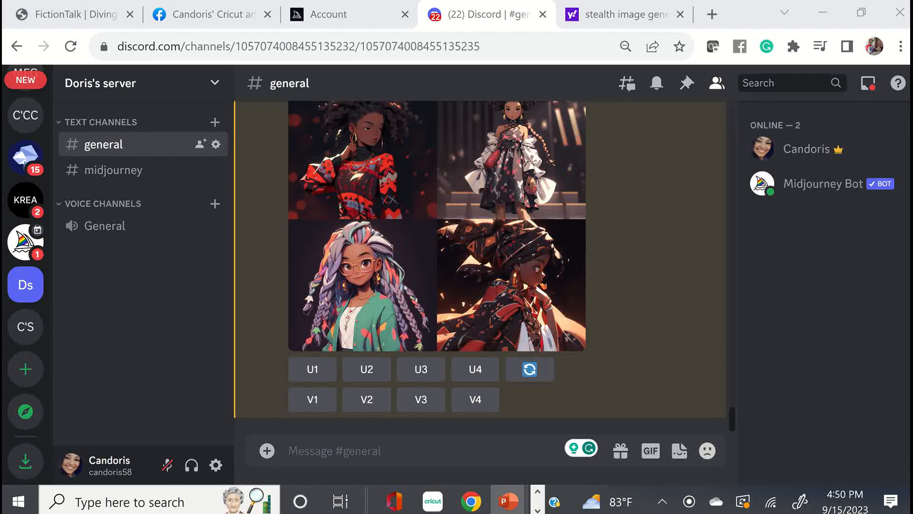
Switch to the PowerPoint presentation and correct the aspect ratio parameter in slide 2's first prompt to --ar 18:16.
{"action": "left_click_drag", "start_coordinate": [874, 128], "coordinate": [471, 129]}
{"action": "left_click", "coordinate": [497, 133]}
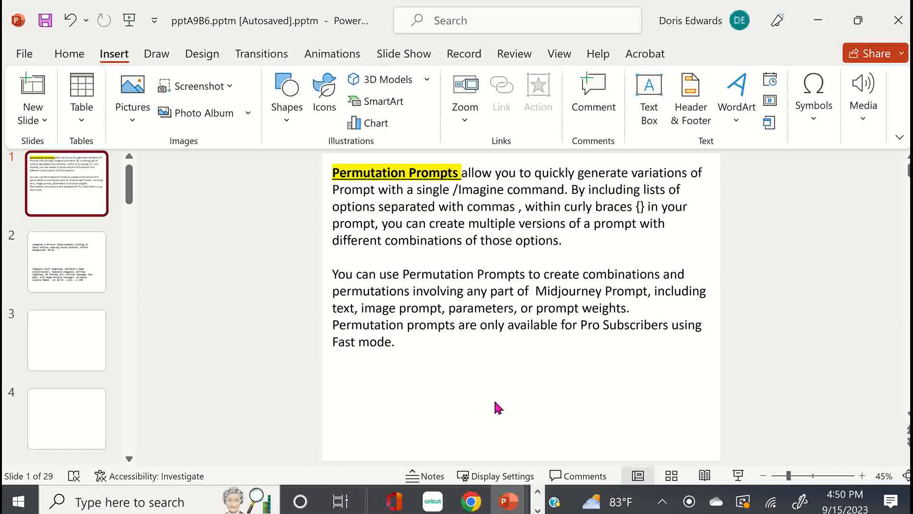
{"action": "left_click", "coordinate": [86, 260]}
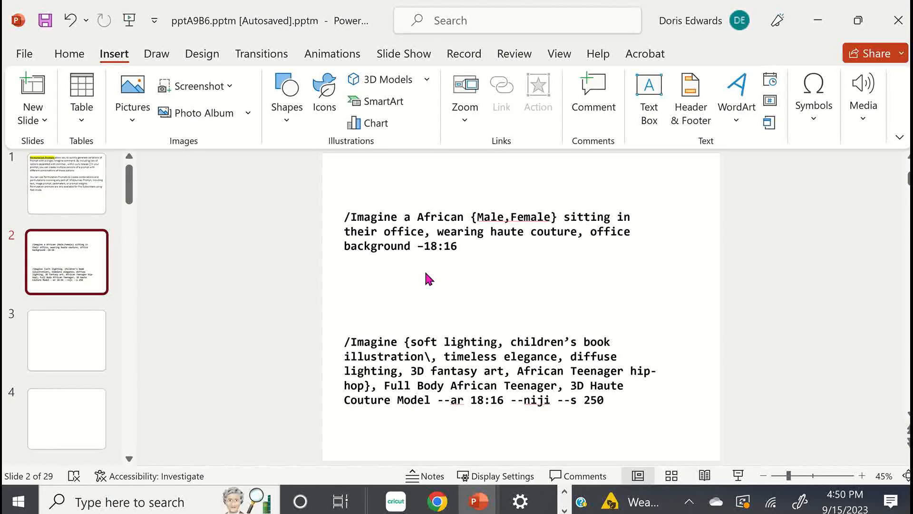
{"action": "left_click", "coordinate": [423, 246]}
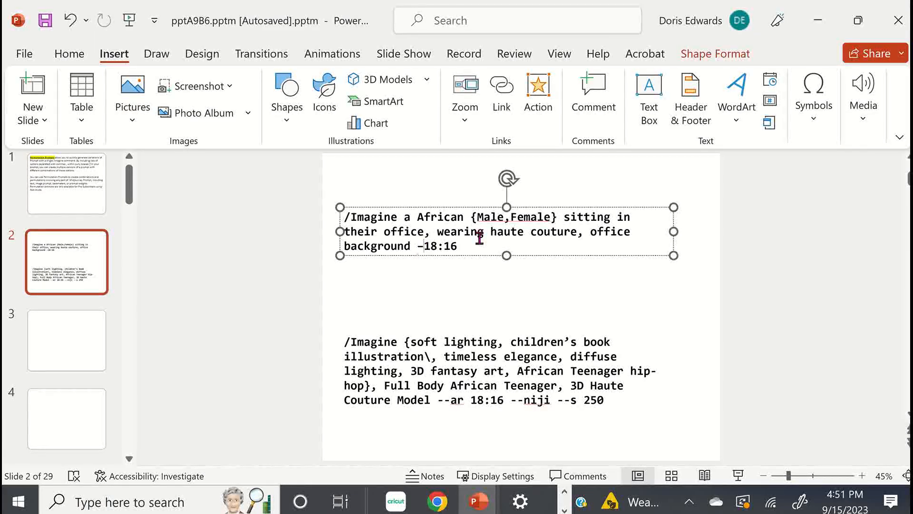
{"action": "type", "text": "-ar"}
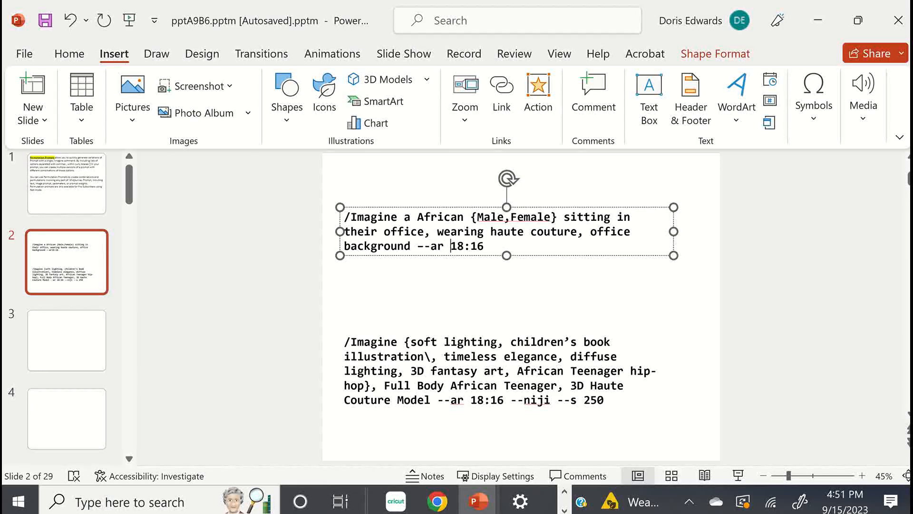
{"action": "left_click", "coordinate": [527, 286]}
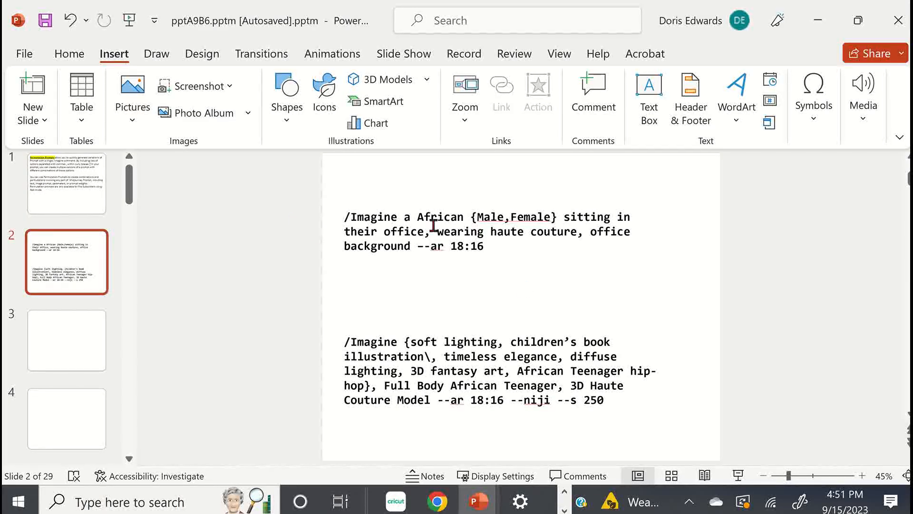
Copy the first prompt's text on slide 2, leaving out the leading /Imagine.
{"action": "left_click_drag", "start_coordinate": [404, 217], "coordinate": [485, 249]}
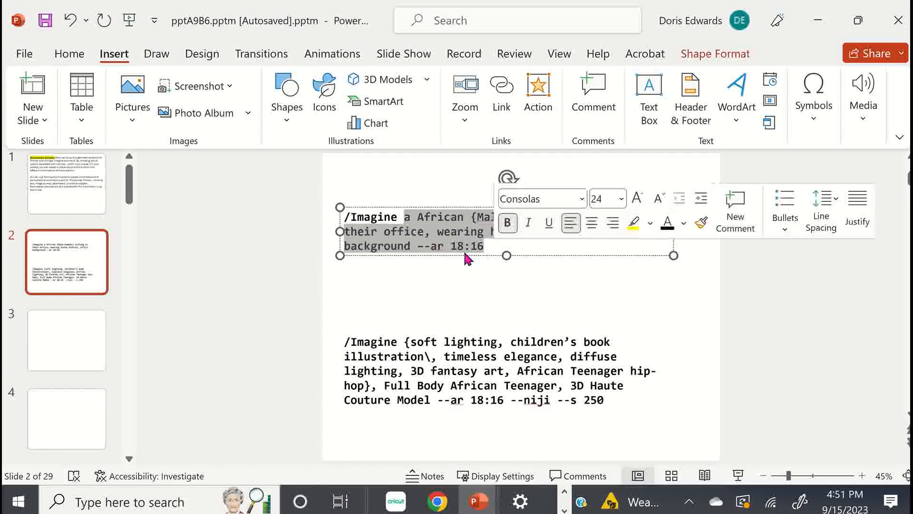
{"action": "right_click", "coordinate": [467, 258]}
{"action": "left_click", "coordinate": [490, 67]}
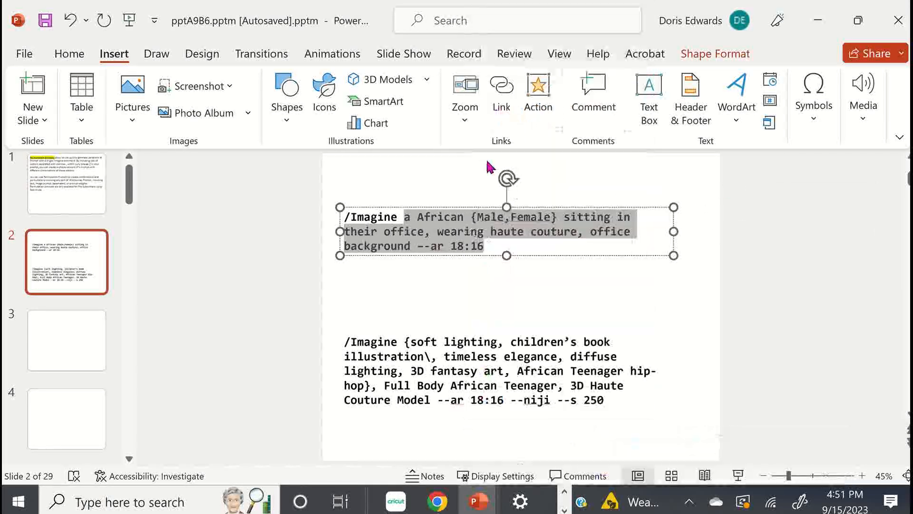
Switch to Discord in Chrome and start an /imagine command in the general channel.
{"action": "left_click", "coordinate": [435, 503]}
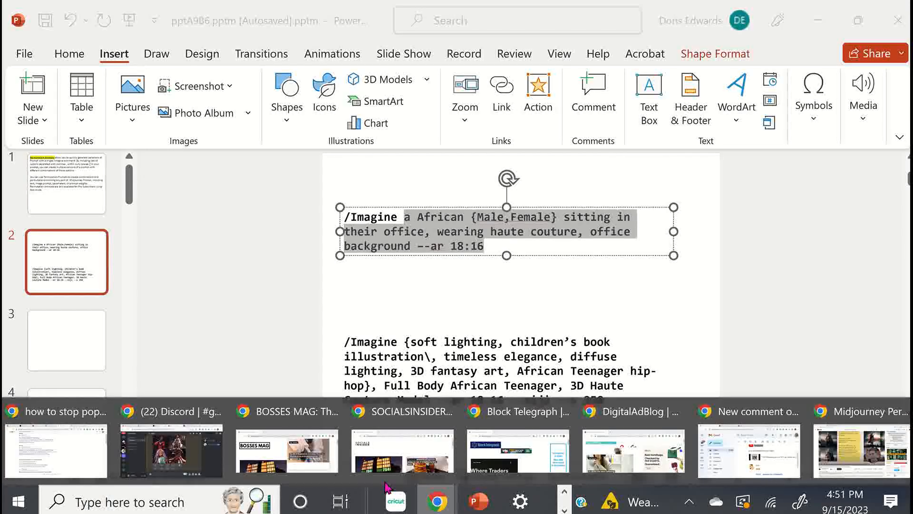
{"action": "key", "text": "alt+Tab"}
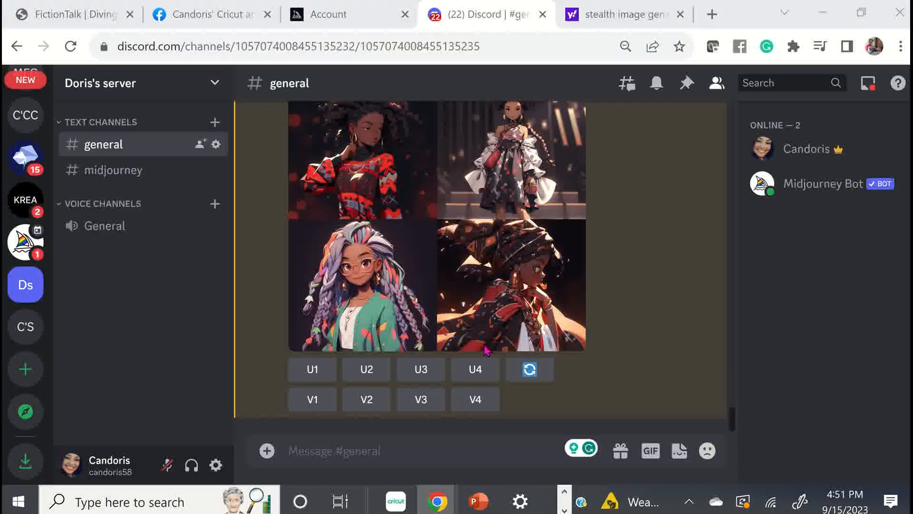
{"action": "left_click", "coordinate": [388, 448]}
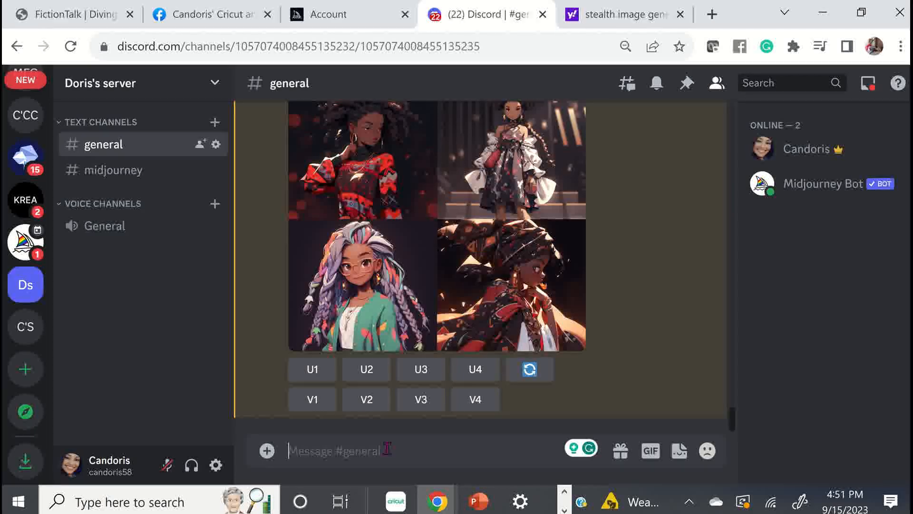
{"action": "type", "text": "/im"}
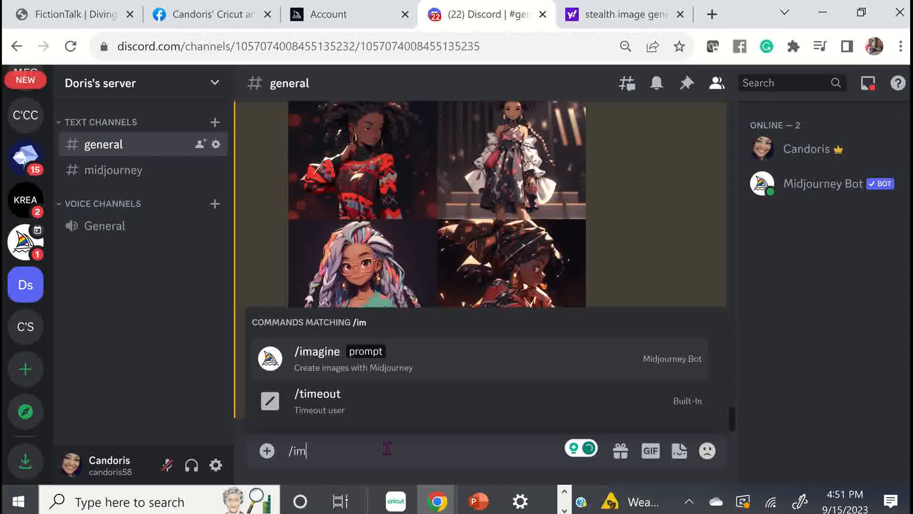
{"action": "key", "text": "Tab"}
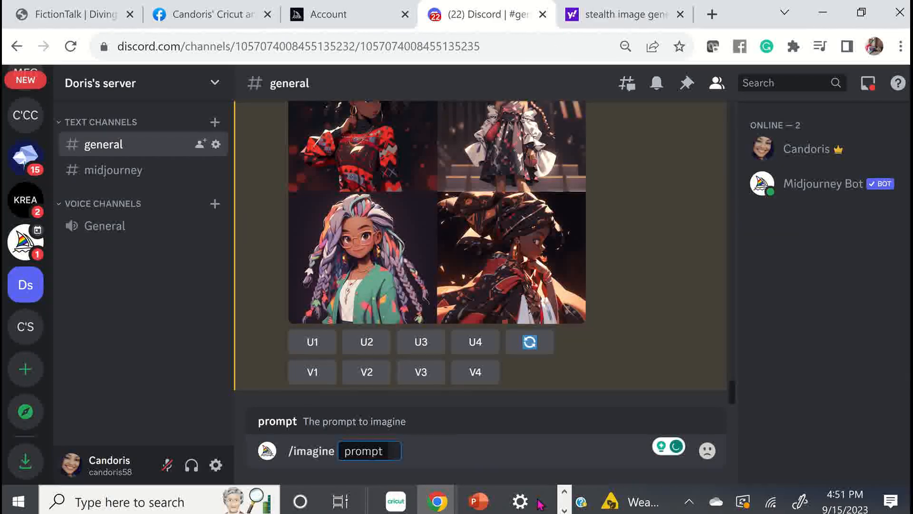
Return to PowerPoint, copy slide 2's first prompt without /Imagine once more, and switch back to Discord in Chrome.
{"action": "left_click", "coordinate": [478, 501]}
{"action": "left_click", "coordinate": [428, 380]}
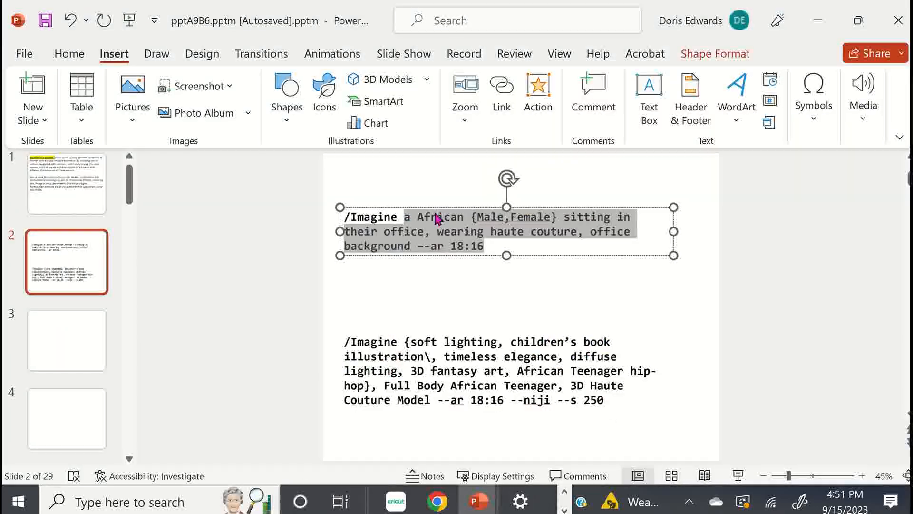
{"action": "right_click", "coordinate": [450, 234]}
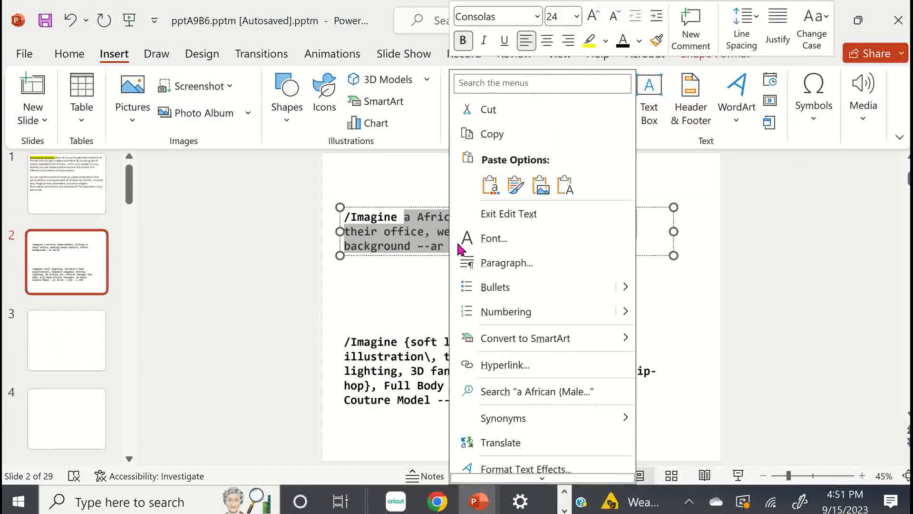
{"action": "left_click", "coordinate": [499, 134]}
{"action": "left_click", "coordinate": [437, 501]}
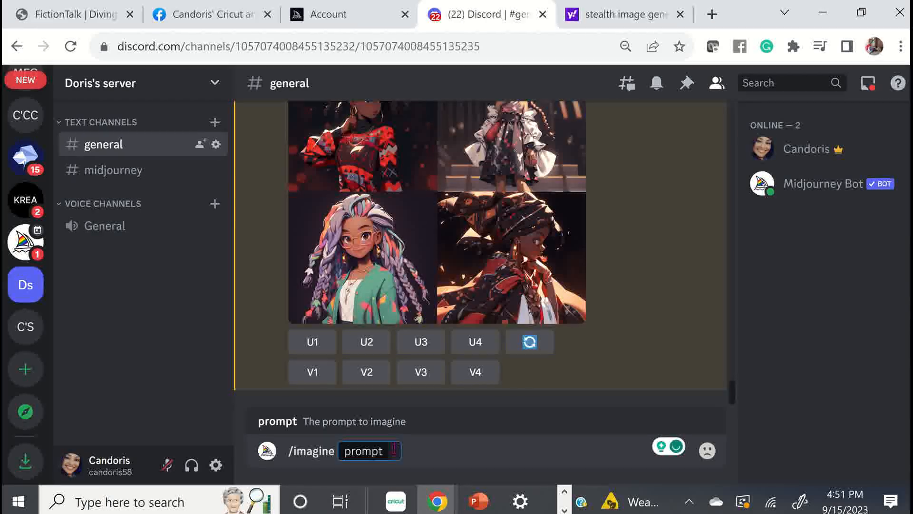
Open creativefabrica.com in a new browser tab and go to the CF Spark art generator.
{"action": "left_click", "coordinate": [712, 14]}
{"action": "left_click", "coordinate": [531, 47]}
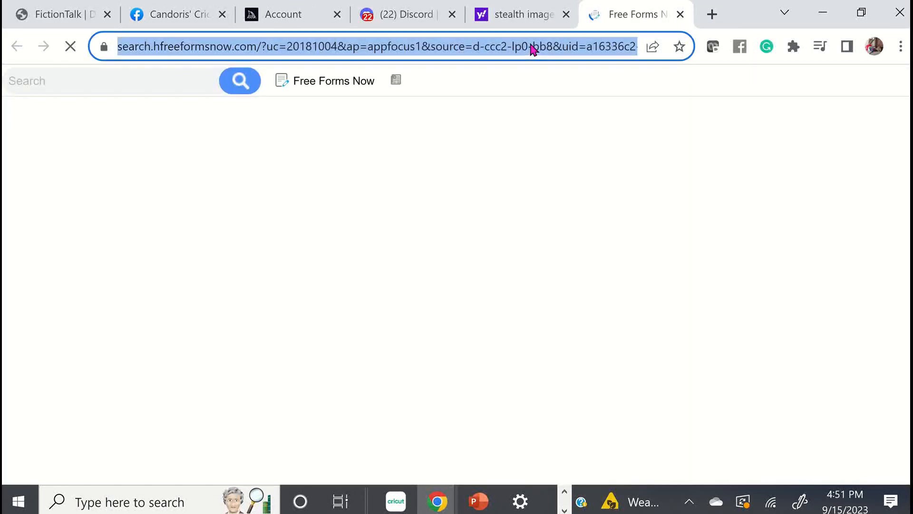
{"action": "type", "text": "creativefabrica.com"}
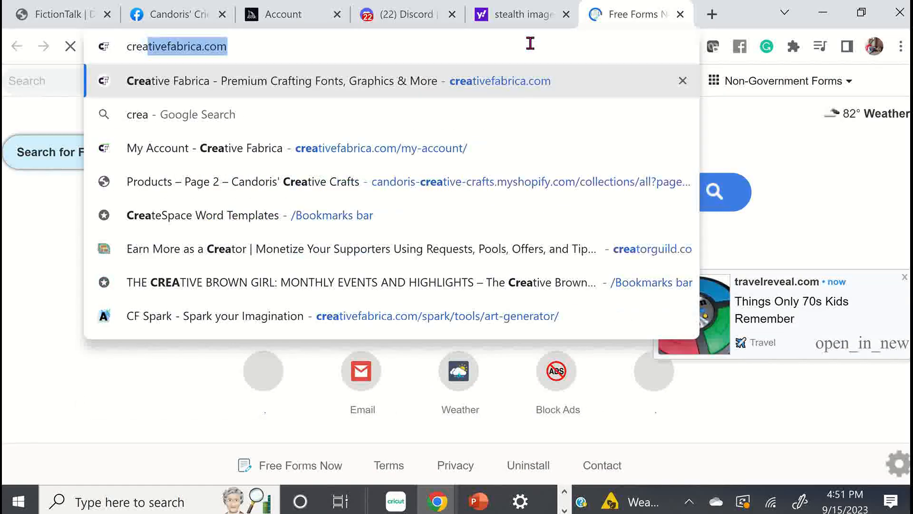
{"action": "key", "text": "Return"}
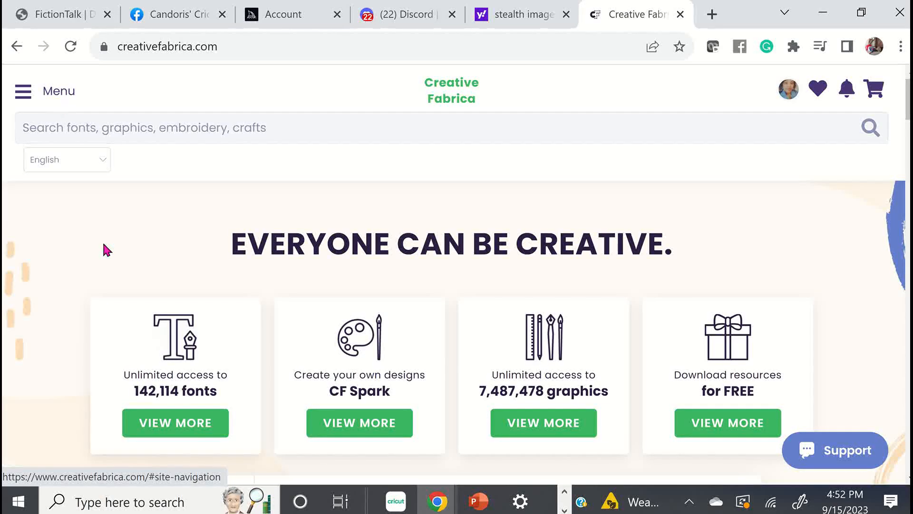
{"action": "left_click", "coordinate": [364, 434]}
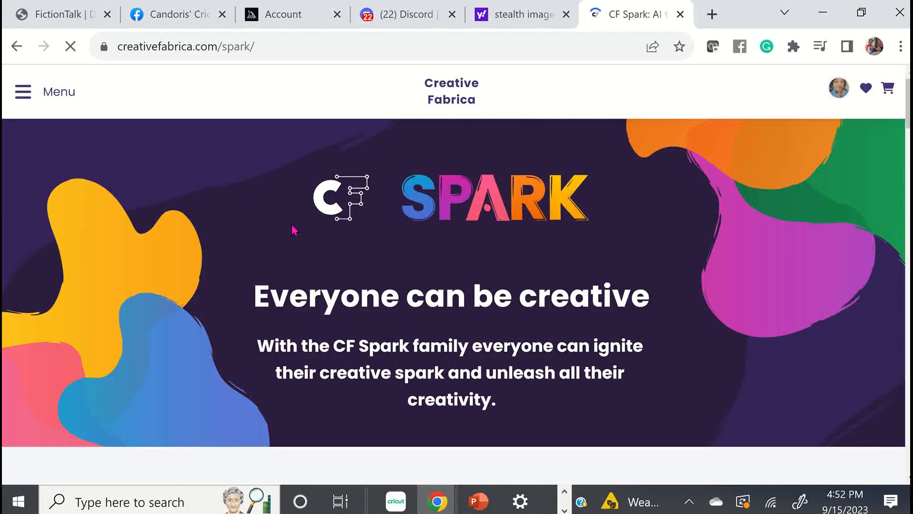
{"action": "scroll", "coordinate": [253, 267], "scroll_direction": "down", "scroll_amount": 5}
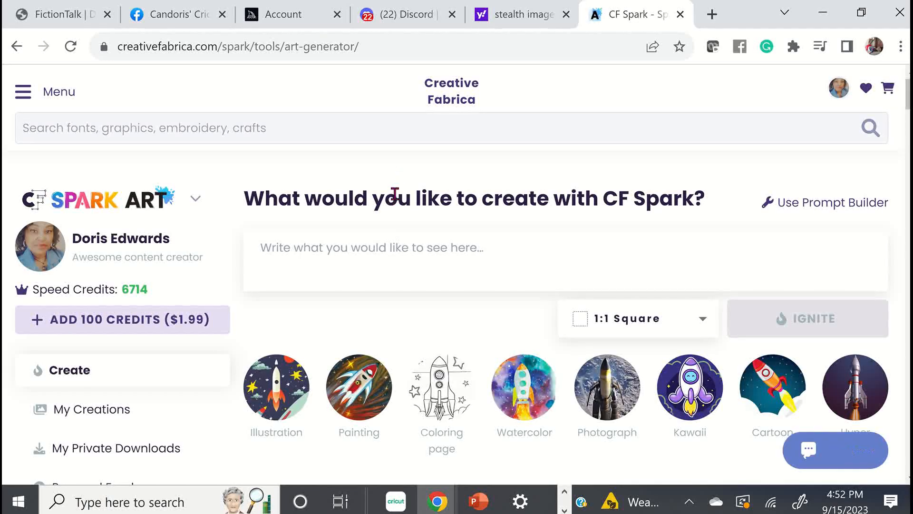
Paste the African {Male,Female} prompt into the CF Spark description field and copy the whole text from there.
{"action": "left_click", "coordinate": [379, 250]}
{"action": "key", "text": "ctrl+v"}
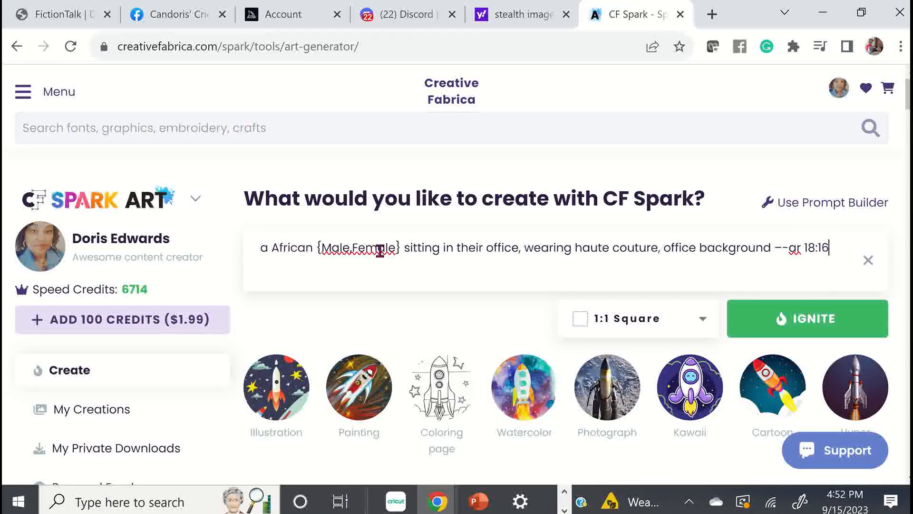
{"action": "left_click_drag", "start_coordinate": [839, 251], "coordinate": [271, 261]}
{"action": "right_click", "coordinate": [288, 264]}
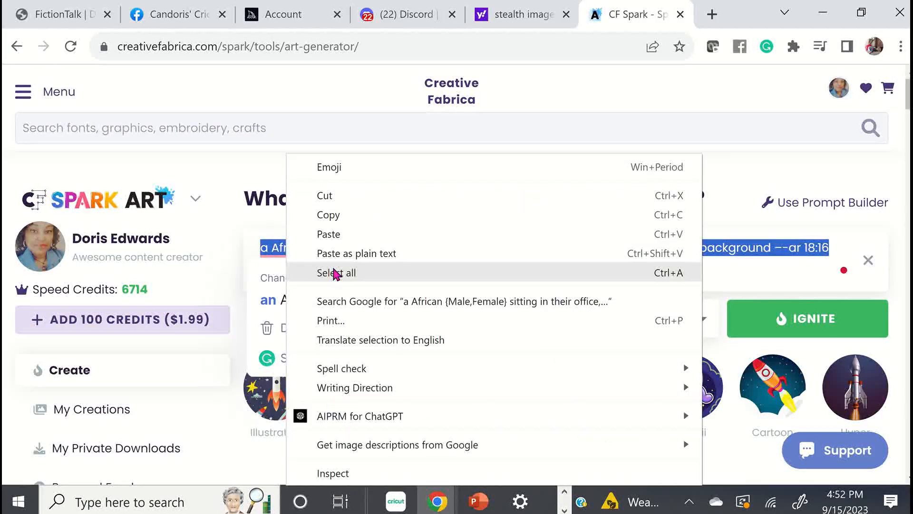
{"action": "left_click", "coordinate": [336, 217]}
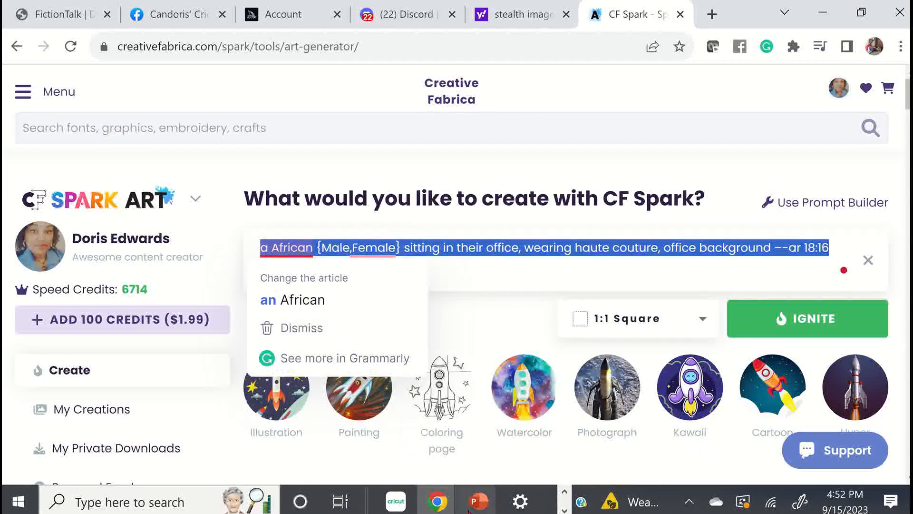
Return to Discord, paste the copied text as the /imagine prompt, and capitalise its opening word to "A".
{"action": "key", "text": "ctrl+shift+Tab"}
{"action": "key", "text": "ctrl+shift+Tab"}
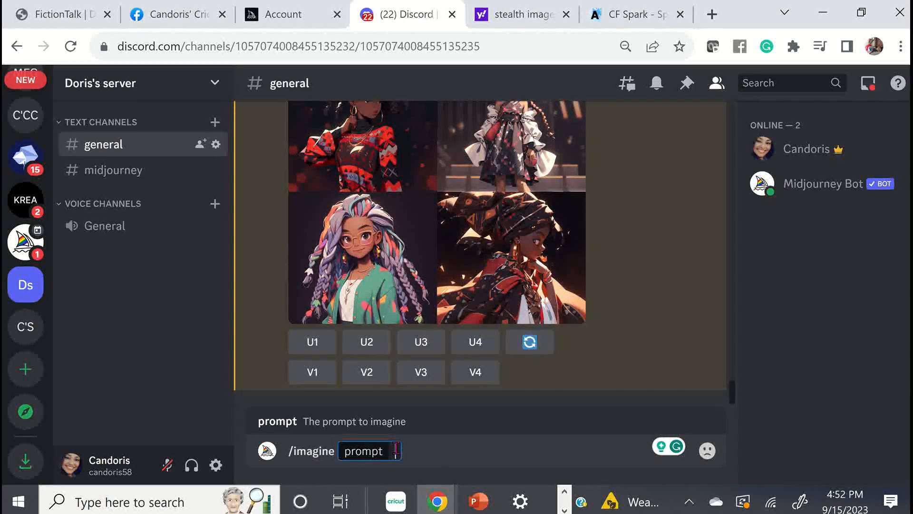
{"action": "key", "text": "ctrl+v"}
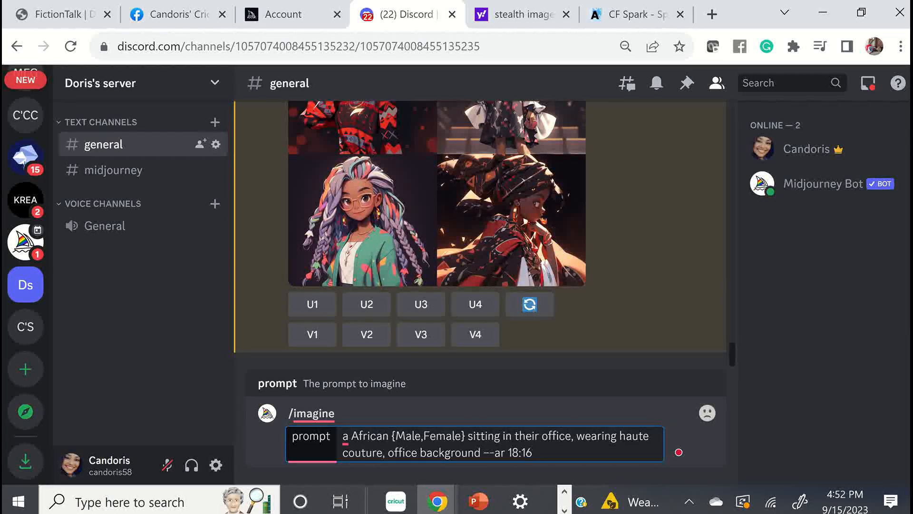
{"action": "double_click", "coordinate": [345, 436]}
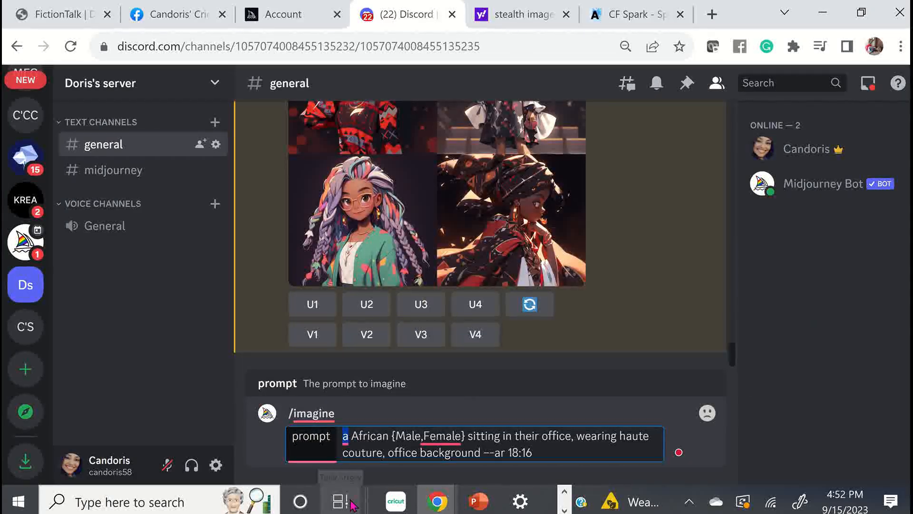
{"action": "type", "text": "A"}
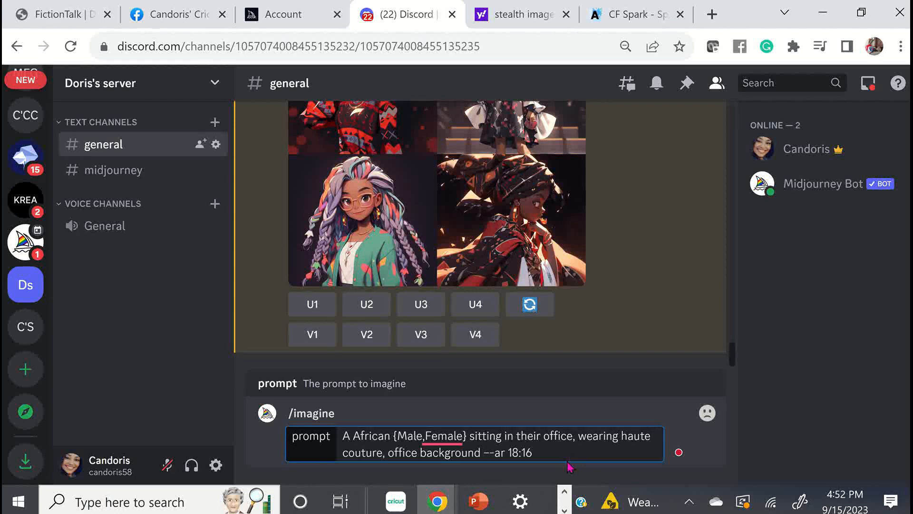
Submit the permutation prompt and confirm imagining both prompts from the template.
{"action": "key", "text": "Return"}
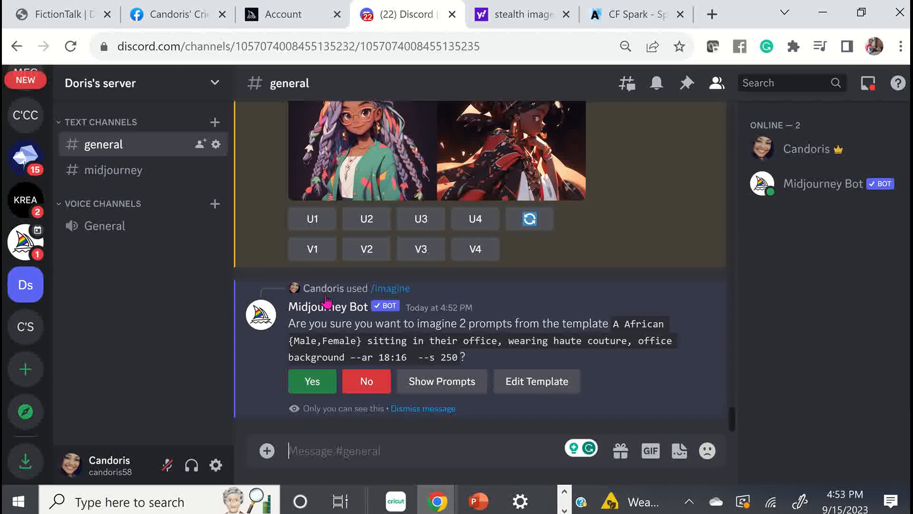
{"action": "left_click", "coordinate": [316, 389]}
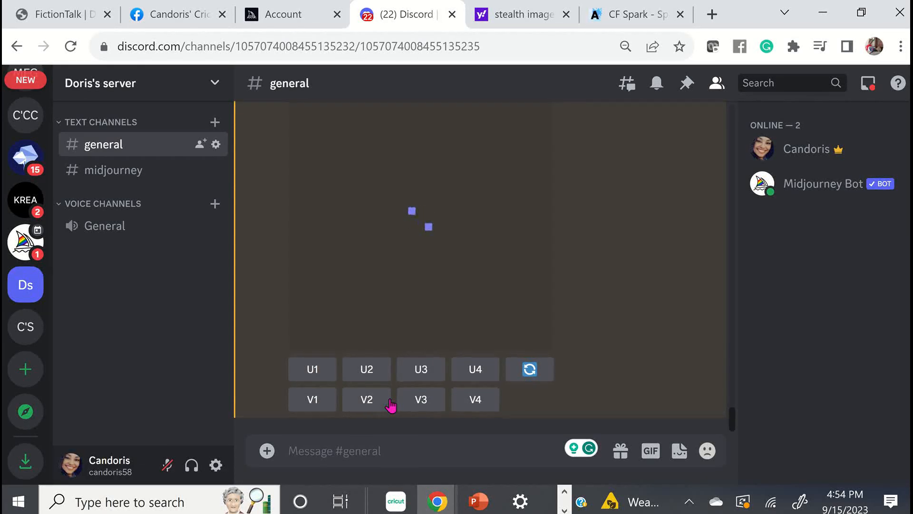
Review the generated male and female image grids, then open the male grid in the browser and enlarge its first image.
{"action": "scroll", "coordinate": [455, 313], "scroll_direction": "up", "scroll_amount": 8}
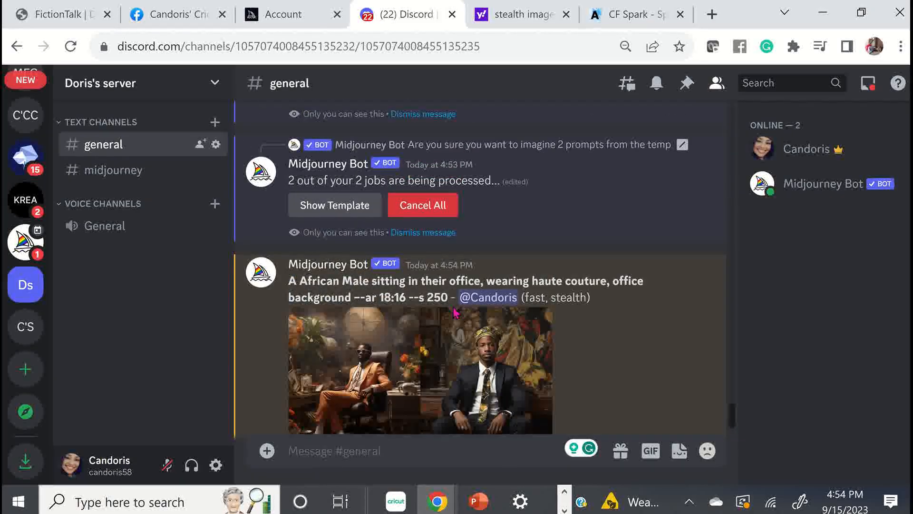
{"action": "scroll", "coordinate": [455, 313], "scroll_direction": "down", "scroll_amount": 8}
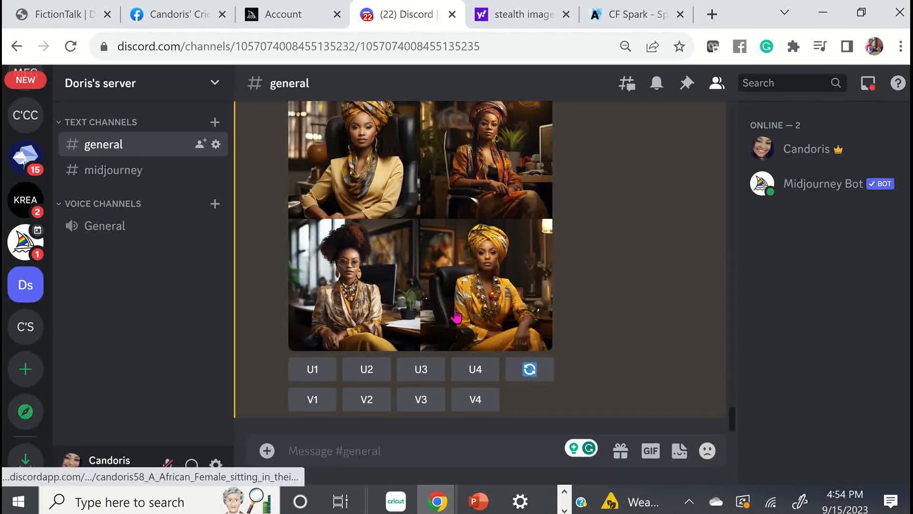
{"action": "scroll", "coordinate": [456, 314], "scroll_direction": "up", "scroll_amount": 10}
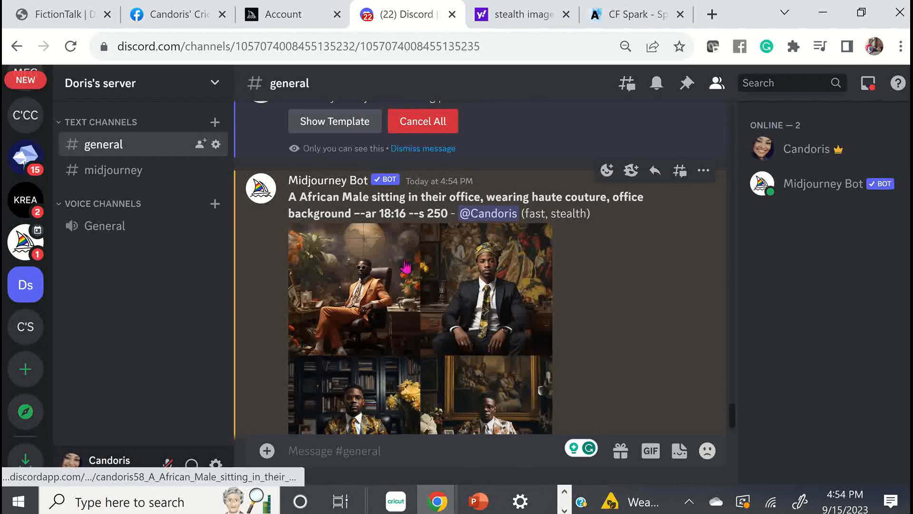
{"action": "left_click", "coordinate": [445, 353]}
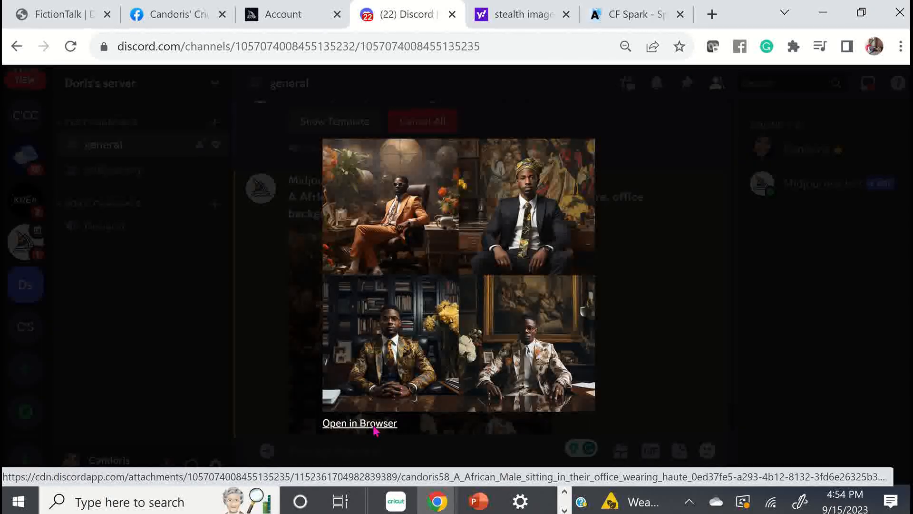
{"action": "left_click", "coordinate": [375, 430]}
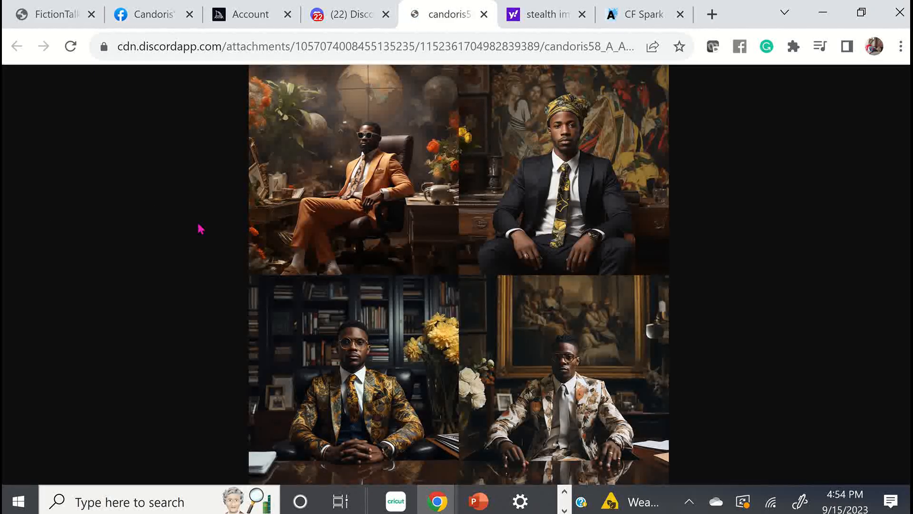
{"action": "left_click", "coordinate": [328, 199]}
{"action": "scroll", "coordinate": [393, 306], "scroll_direction": "up", "scroll_amount": 3}
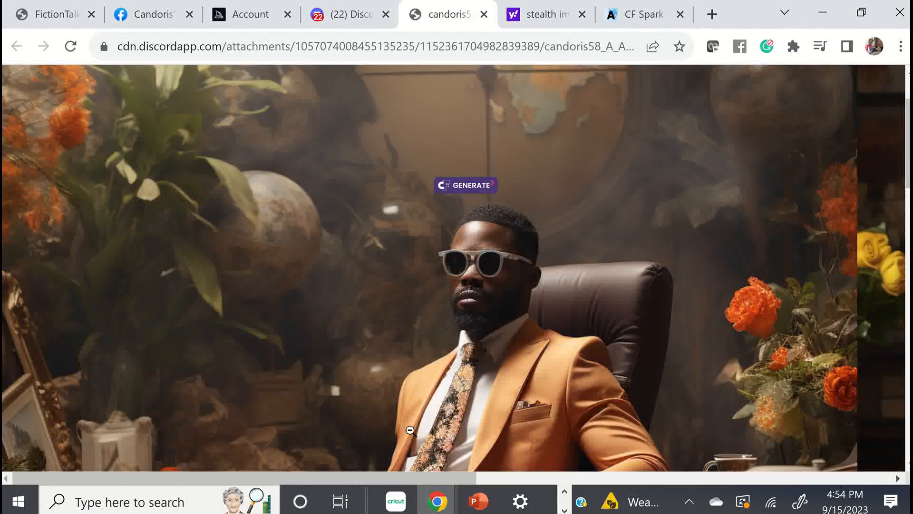
Examine the other three enlarged male portraits in the browser image, then close its tab.
{"action": "left_click_drag", "start_coordinate": [432, 478], "coordinate": [900, 494]}
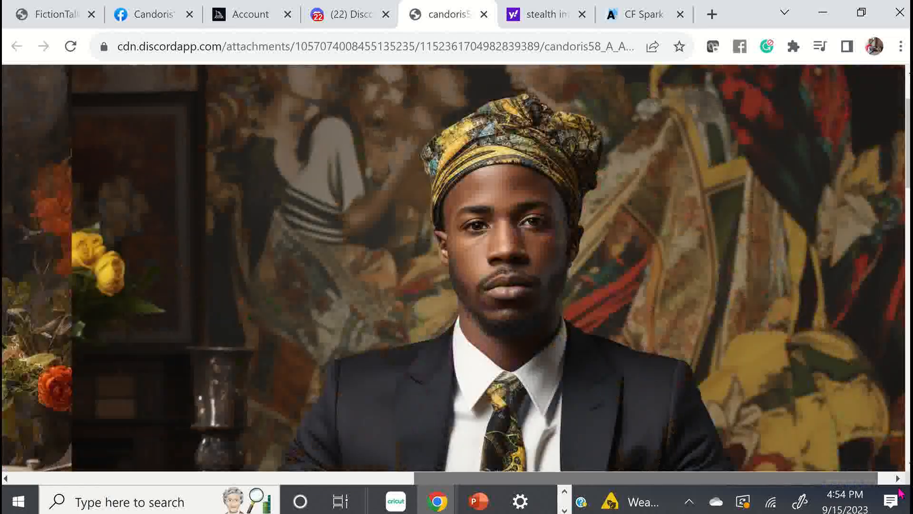
{"action": "scroll", "coordinate": [657, 300], "scroll_direction": "down", "scroll_amount": 15}
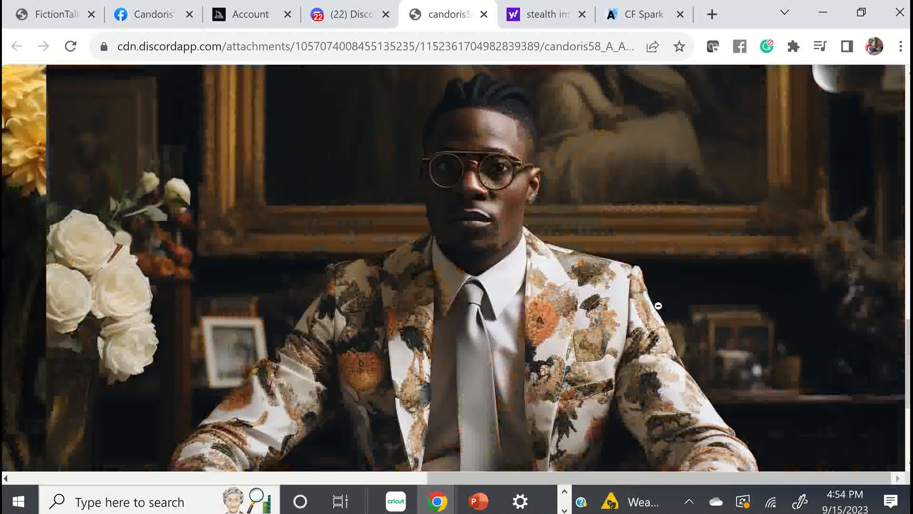
{"action": "scroll", "coordinate": [658, 305], "scroll_direction": "down", "scroll_amount": 5}
{"action": "left_click_drag", "start_coordinate": [640, 480], "coordinate": [190, 484]}
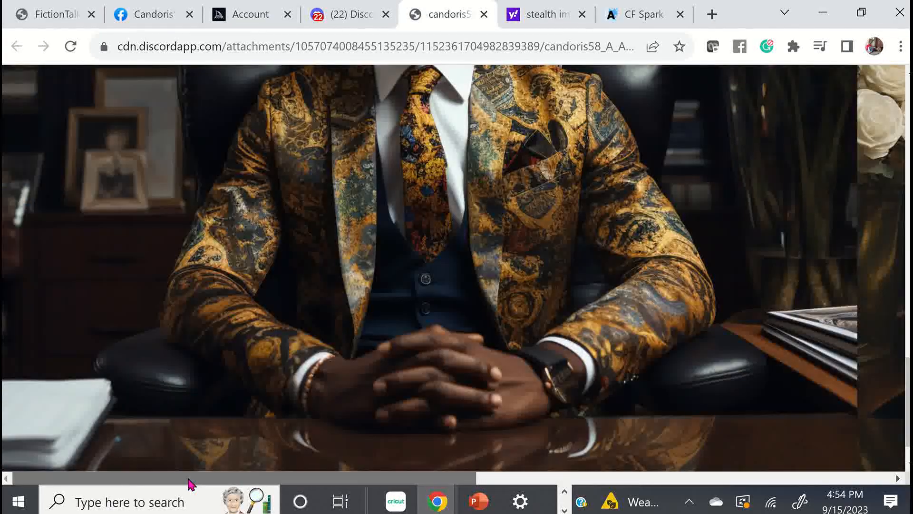
{"action": "scroll", "coordinate": [290, 362], "scroll_direction": "up", "scroll_amount": 5}
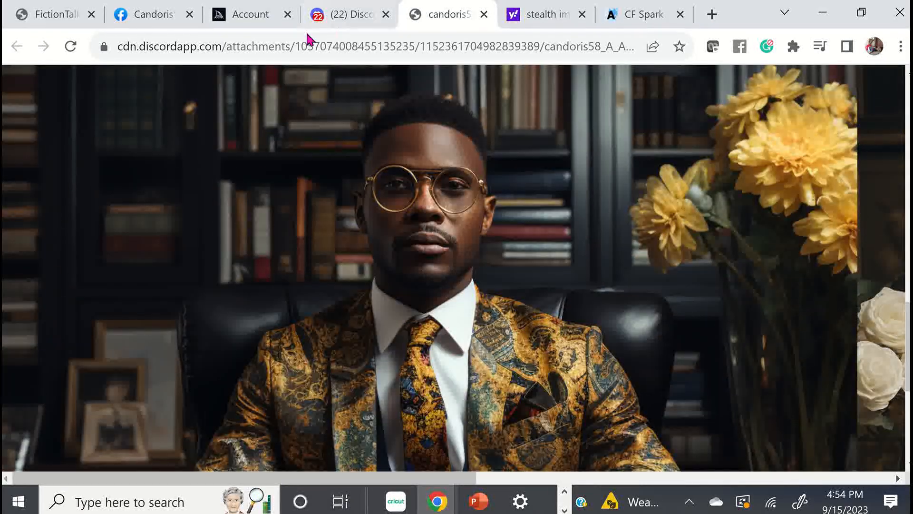
{"action": "left_click", "coordinate": [484, 14]}
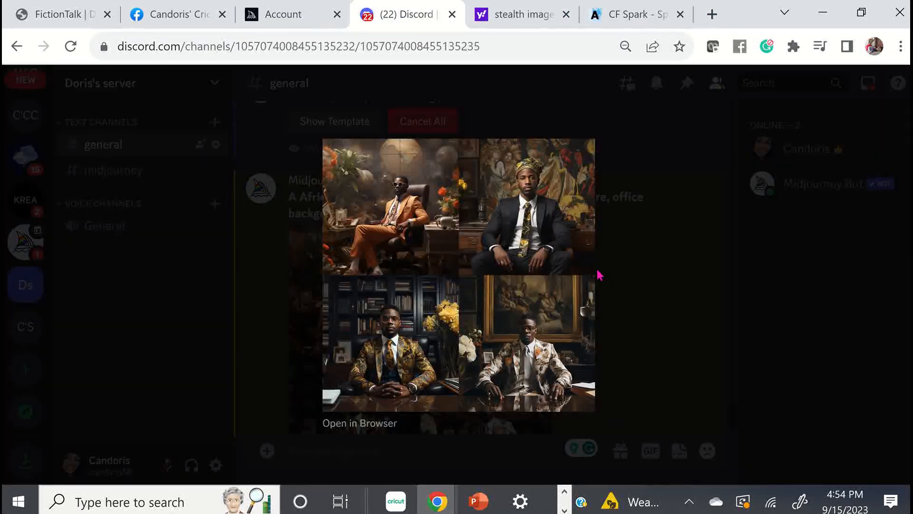
Close the male grid preview in Discord and open the African Female image grid in the browser.
{"action": "key", "text": "Escape"}
{"action": "scroll", "coordinate": [485, 307], "scroll_direction": "down", "scroll_amount": 9}
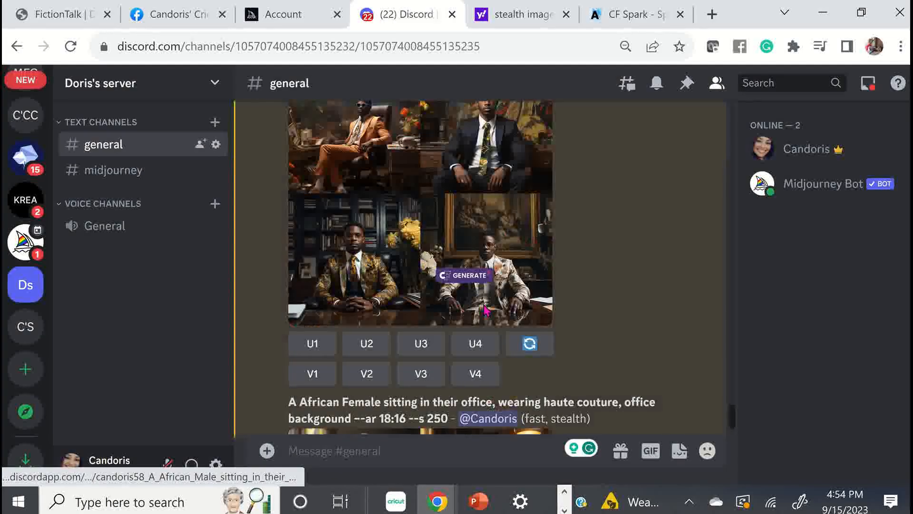
{"action": "scroll", "coordinate": [487, 310], "scroll_direction": "down", "scroll_amount": 2}
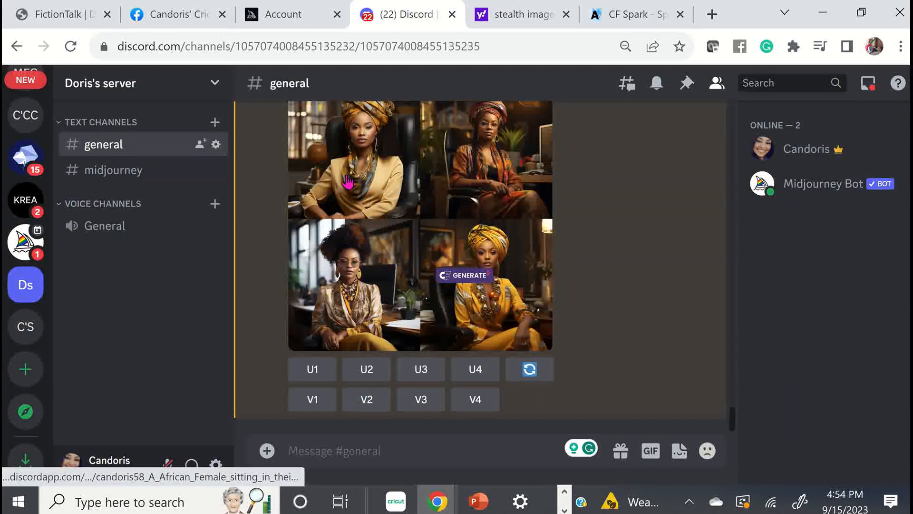
{"action": "left_click", "coordinate": [450, 333]}
{"action": "left_click", "coordinate": [361, 423]}
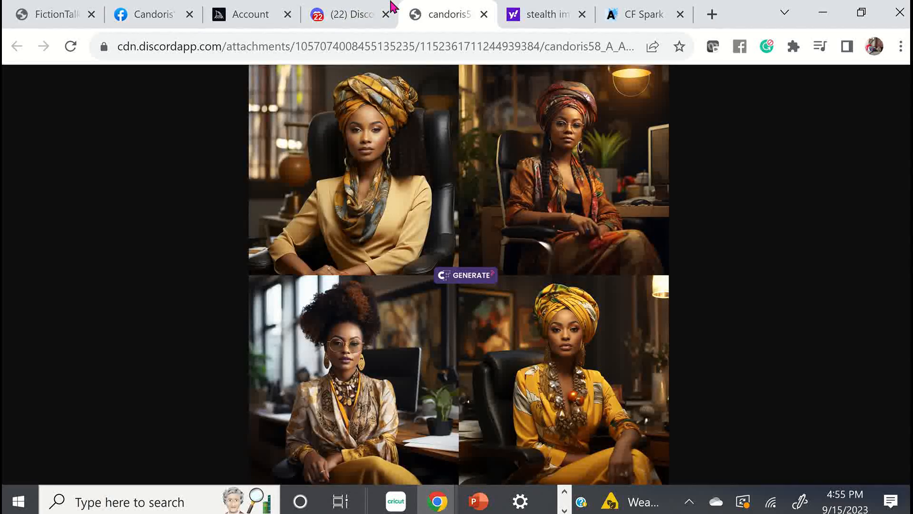
Switch to the PowerPoint presentation pptA9B6.pptm and review the two /Imagine prompts on slide 2.
{"action": "left_click", "coordinate": [339, 15]}
{"action": "left_click", "coordinate": [479, 502]}
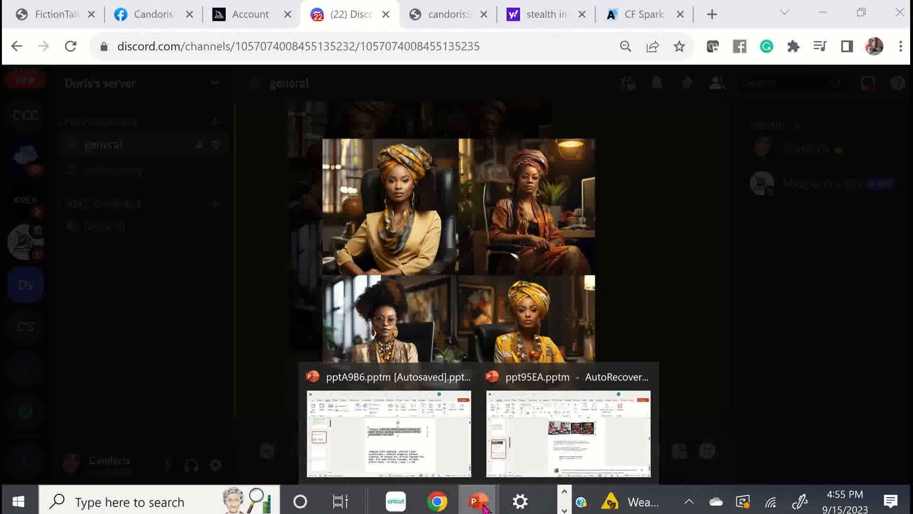
{"action": "left_click", "coordinate": [444, 466]}
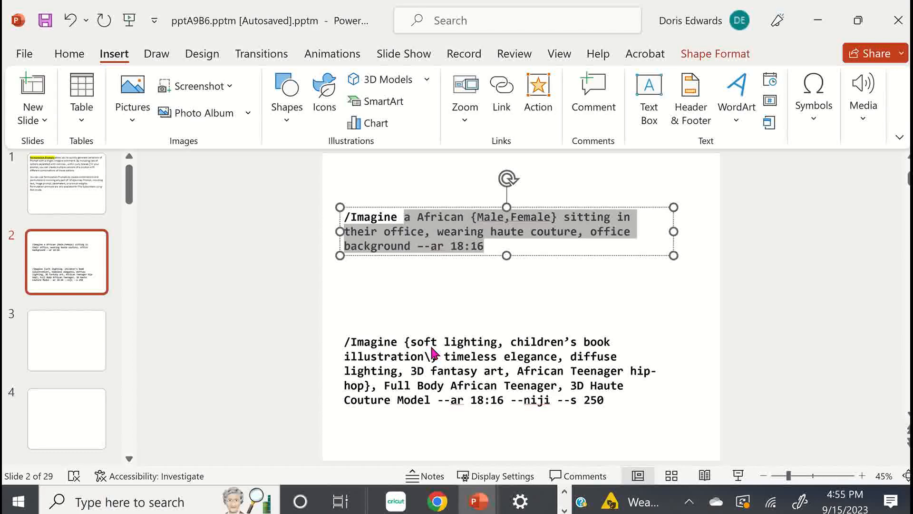
{"action": "left_click", "coordinate": [475, 276]}
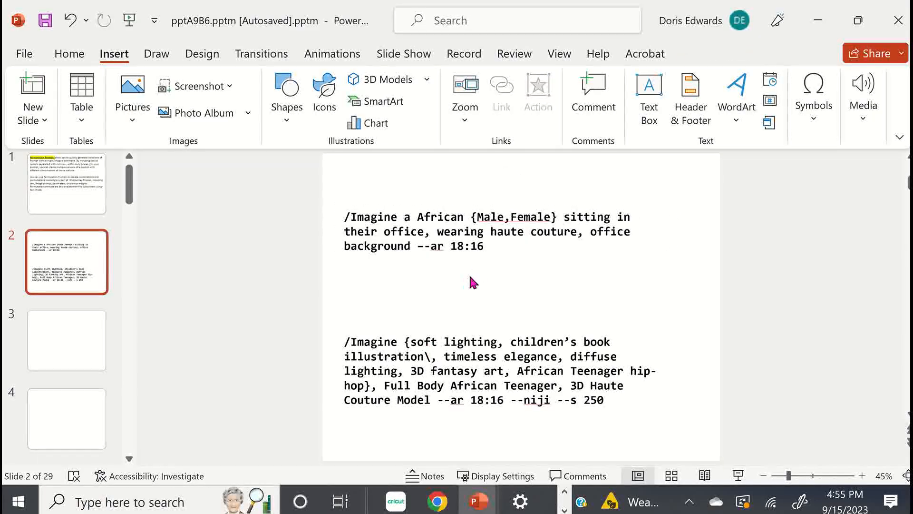
{"action": "scroll", "coordinate": [471, 281], "scroll_direction": "down", "scroll_amount": 2}
{"action": "scroll", "coordinate": [473, 286], "scroll_direction": "up", "scroll_amount": 1}
{"action": "scroll", "coordinate": [474, 287], "scroll_direction": "up", "scroll_amount": 1}
Copy the second prompt on the slide without "/Imagine", from "{soft lighting" through "--ar 18:16 --niji --s 250".
{"action": "left_click", "coordinate": [408, 341]}
{"action": "left_click_drag", "start_coordinate": [408, 341], "coordinate": [621, 397]}
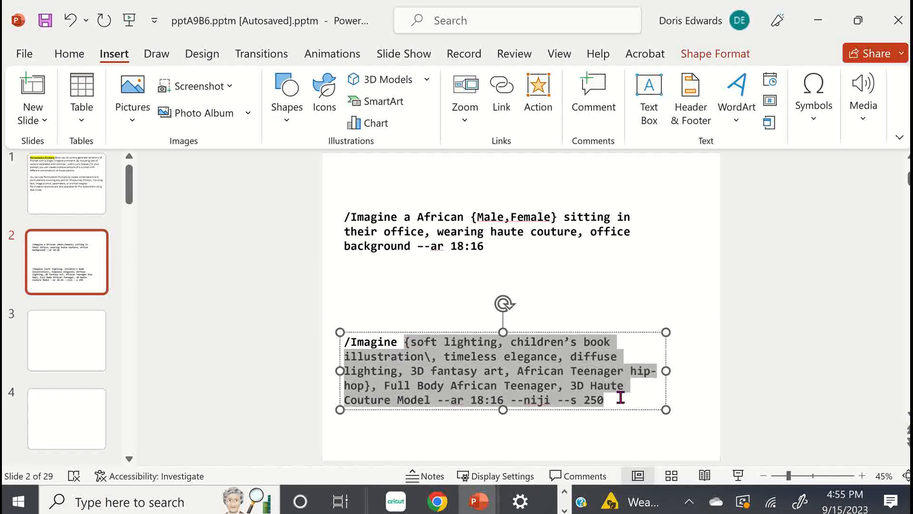
{"action": "right_click", "coordinate": [481, 371]}
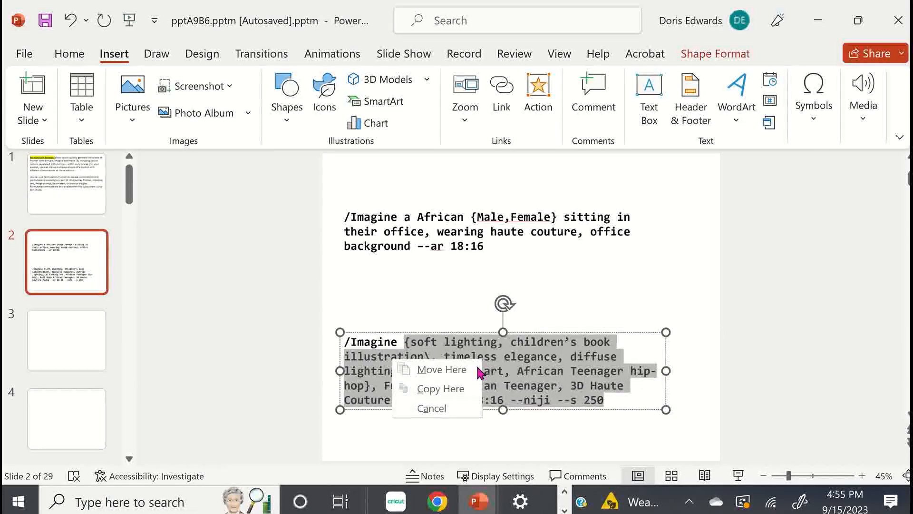
{"action": "right_click", "coordinate": [542, 350]}
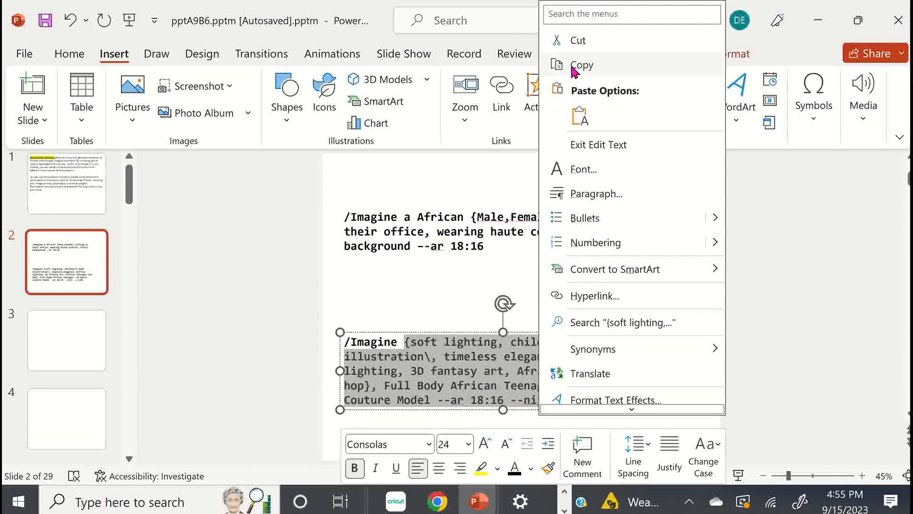
{"action": "left_click", "coordinate": [589, 69]}
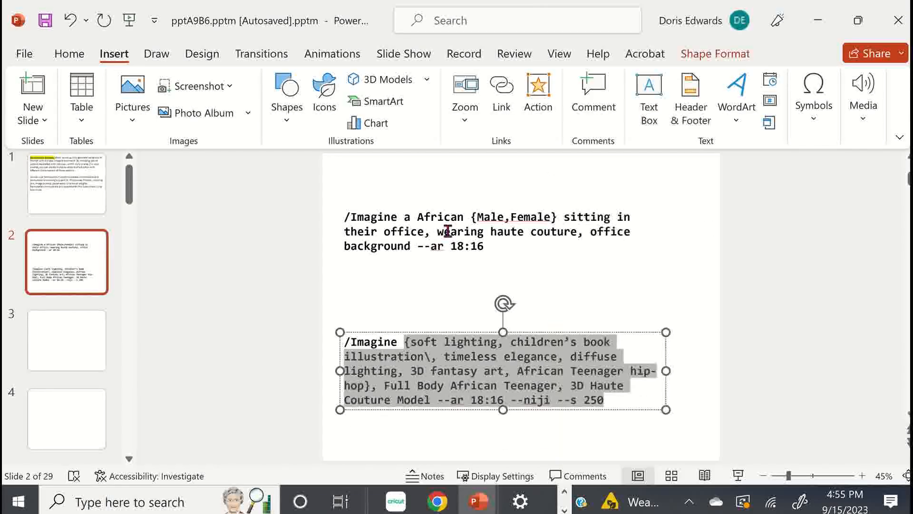
Switch to CF Spark in Chrome, replace the old description with the copied African Teenager prompt, and select all of its text.
{"action": "left_click", "coordinate": [436, 502]}
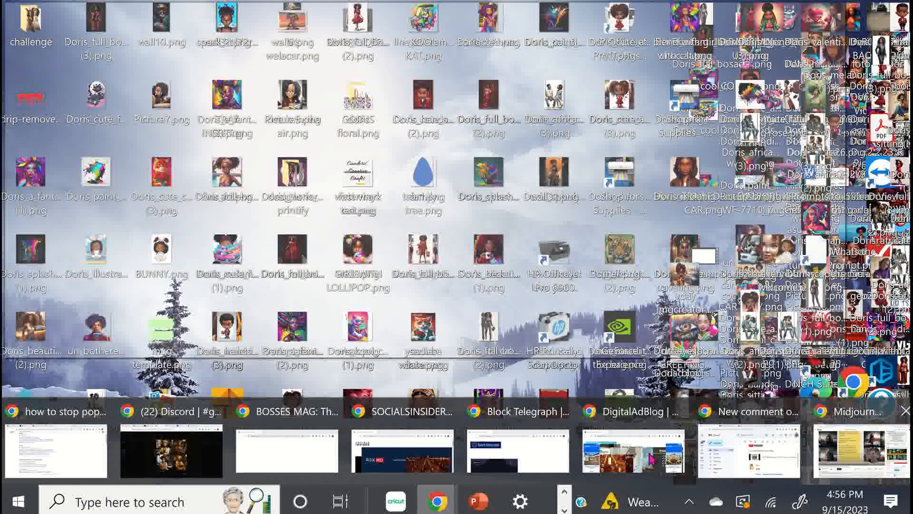
{"action": "mouse_move", "coordinate": [178, 445]}
{"action": "left_click", "coordinate": [178, 446]}
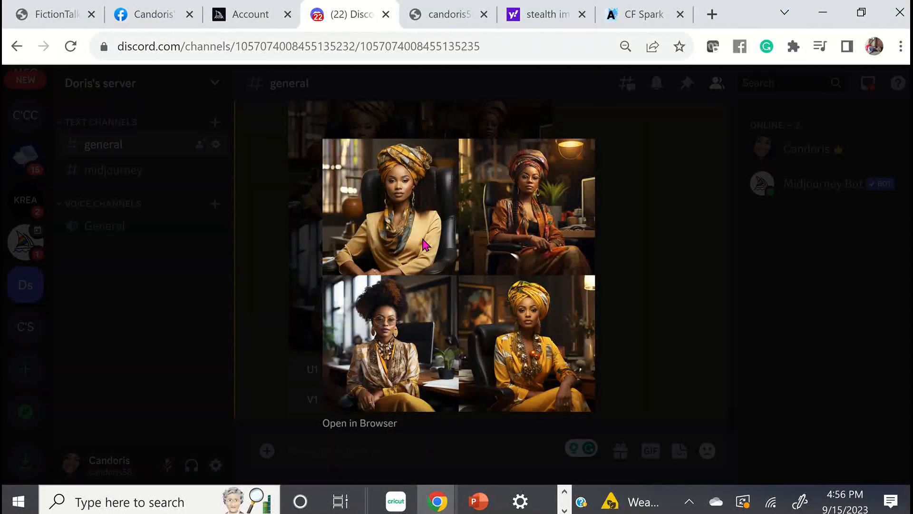
{"action": "left_click", "coordinate": [630, 14]}
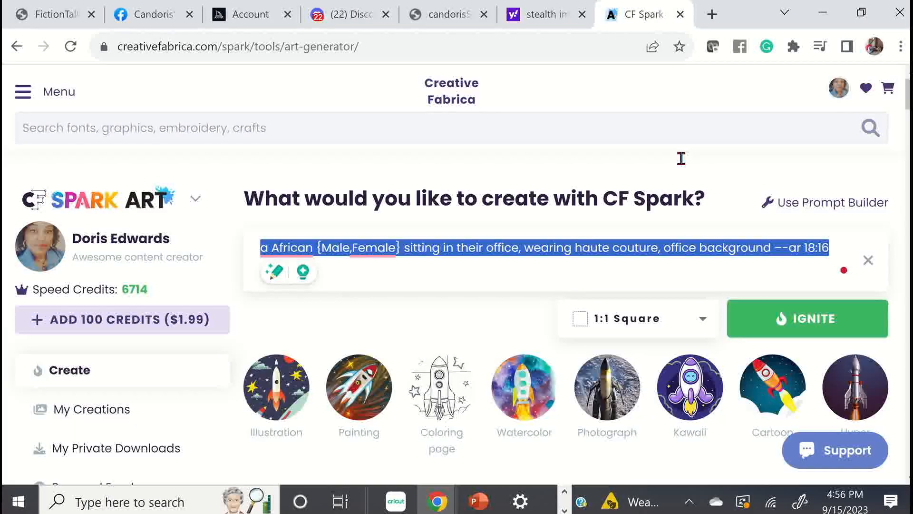
{"action": "left_click", "coordinate": [869, 261]}
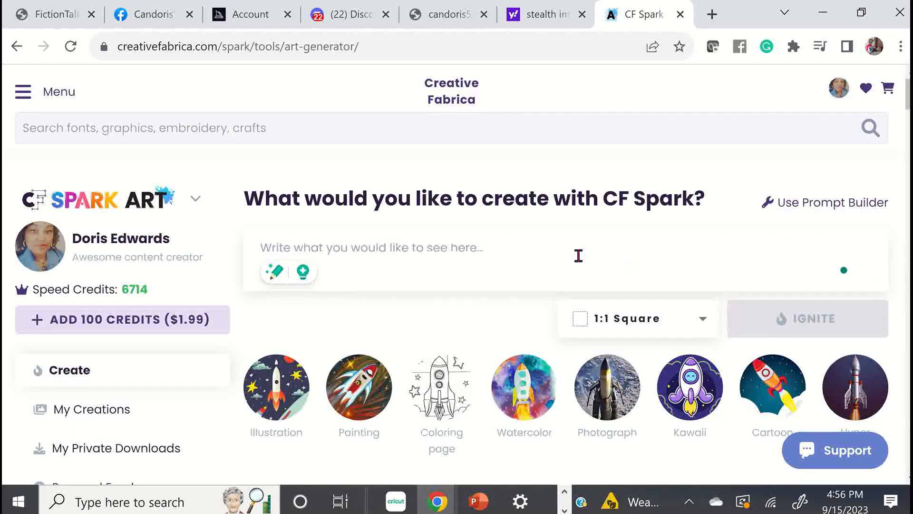
{"action": "key", "text": "ctrl+v"}
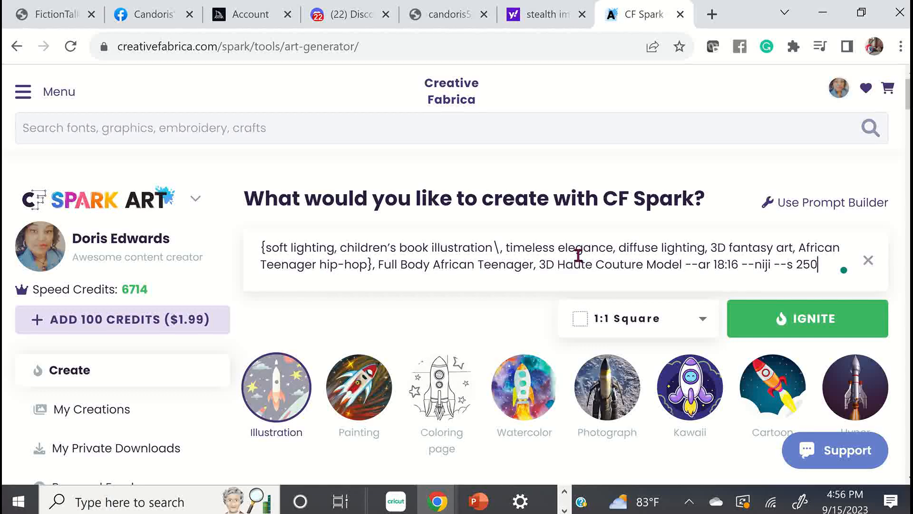
{"action": "key", "text": "ctrl+a"}
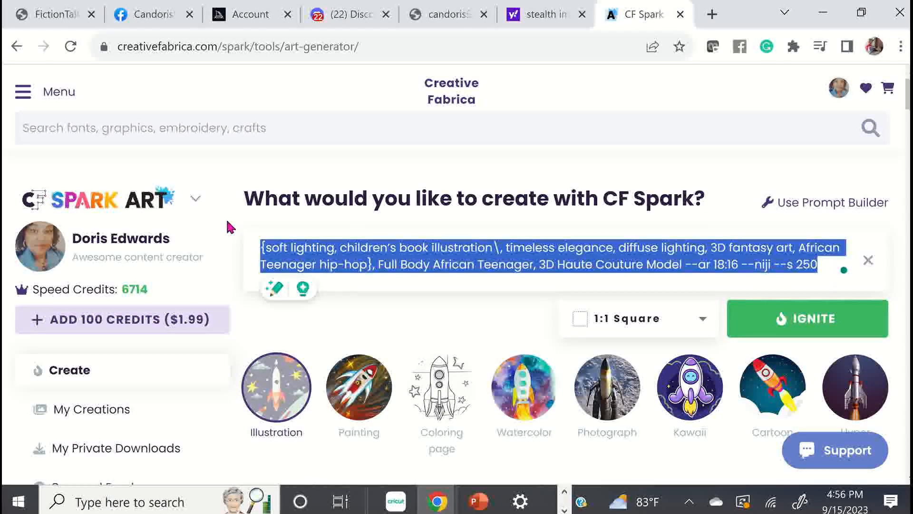
Return to Discord, close the enlarged female grid, and start an /imagine command with an empty prompt.
{"action": "left_click", "coordinate": [353, 13]}
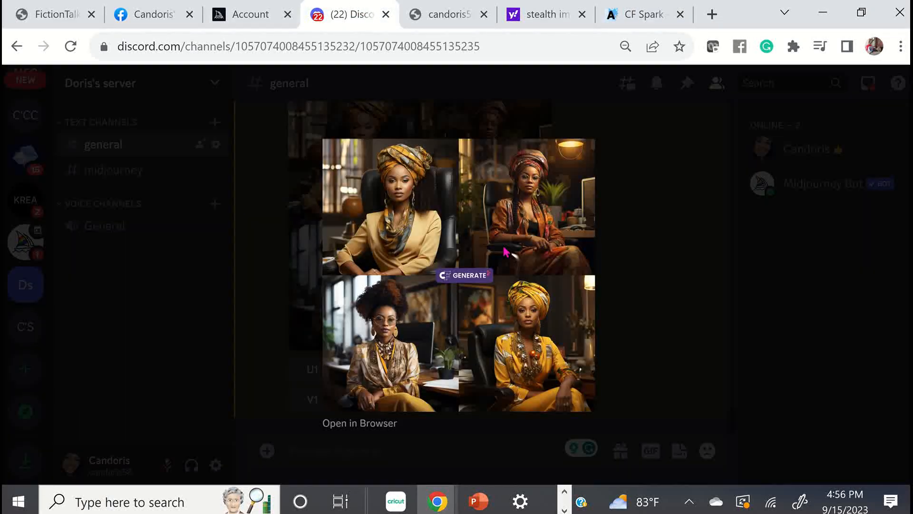
{"action": "left_click", "coordinate": [638, 318]}
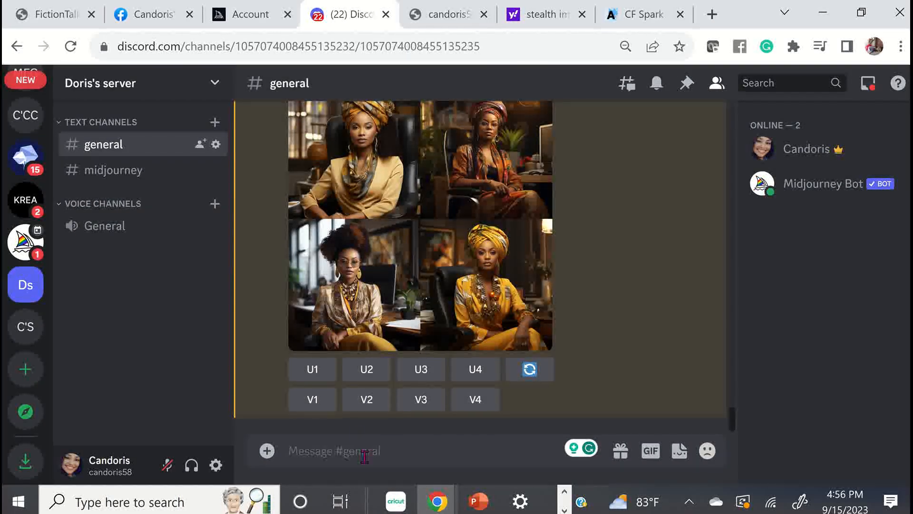
{"action": "type", "text": "/IM"}
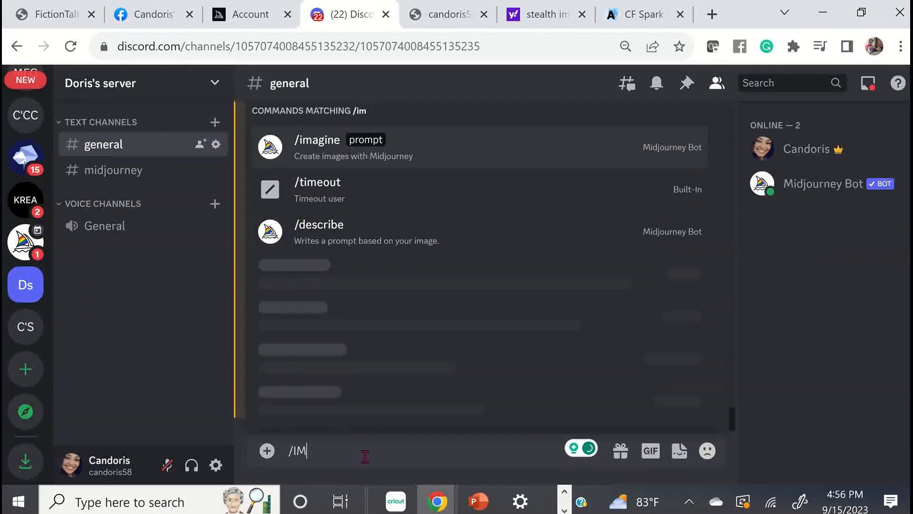
{"action": "key", "text": "Tab"}
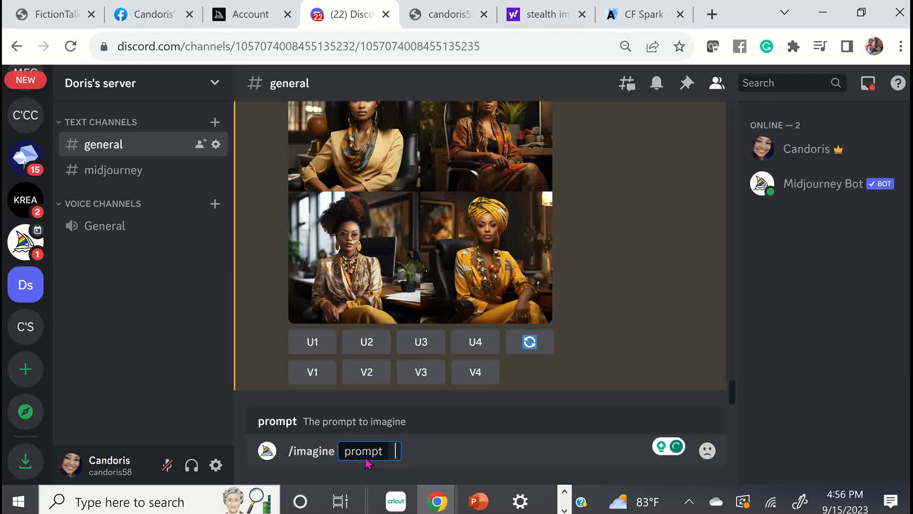
Go back to CF Spark and copy the whole African Teenager prompt from the description field.
{"action": "left_click", "coordinate": [647, 19]}
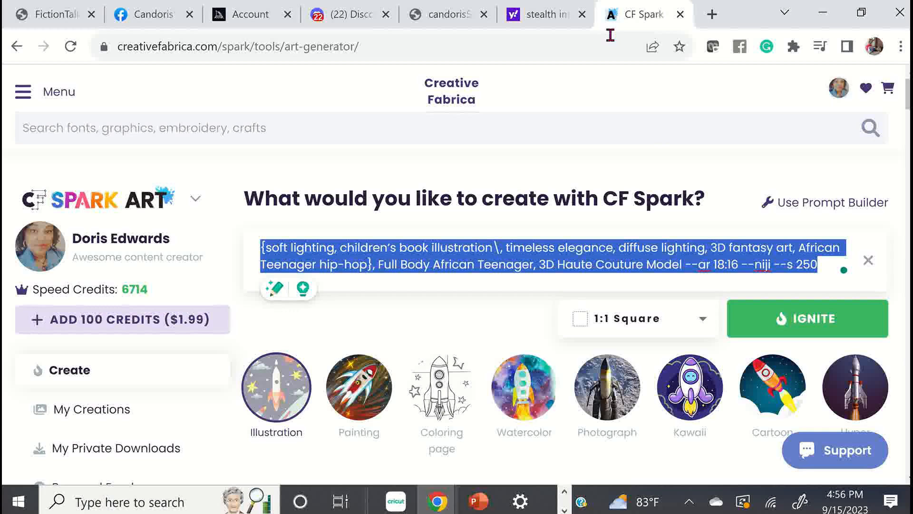
{"action": "left_click", "coordinate": [613, 265]}
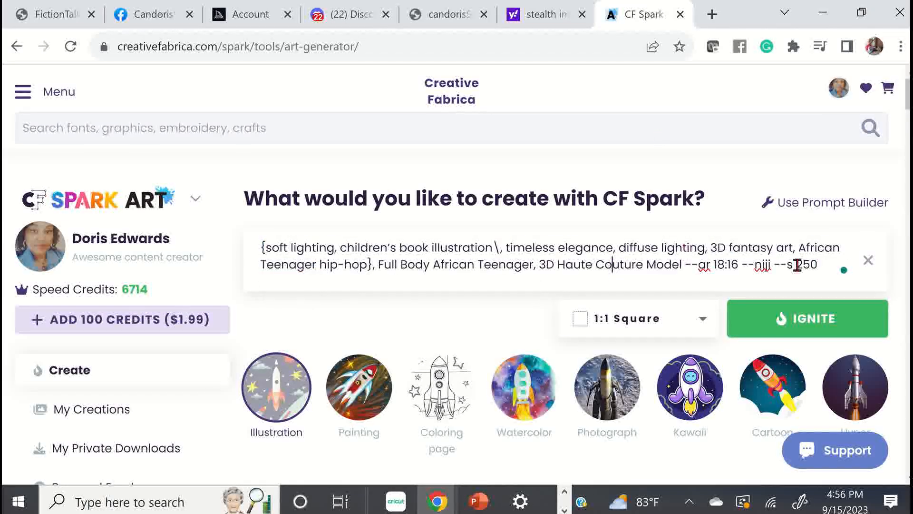
{"action": "left_click_drag", "start_coordinate": [817, 264], "coordinate": [258, 246]}
{"action": "right_click", "coordinate": [303, 254]}
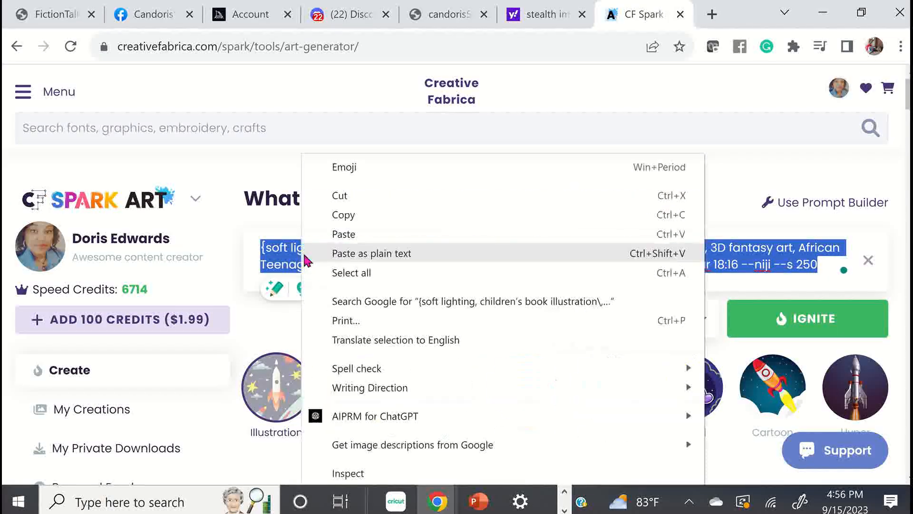
{"action": "left_click", "coordinate": [355, 215]}
Paste the African Teenager permutation prompt into the /imagine command in Discord and submit it.
{"action": "left_click", "coordinate": [367, 17]}
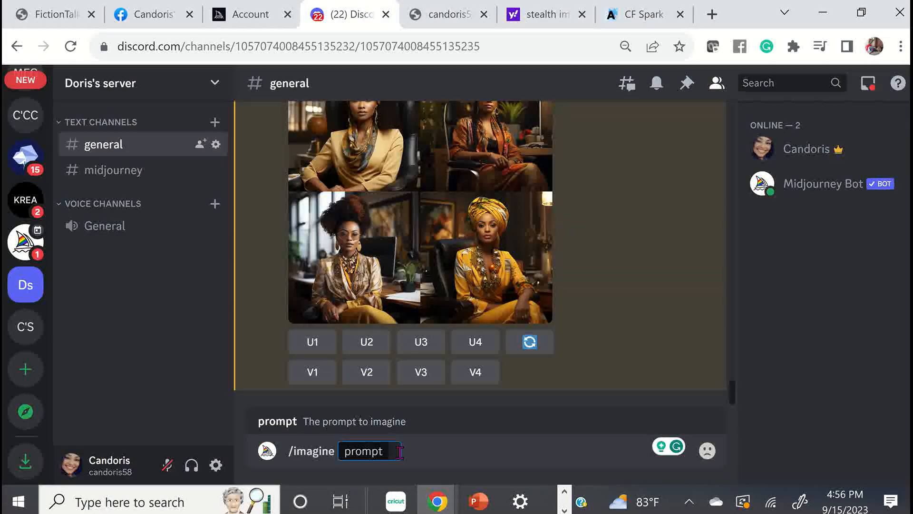
{"action": "key", "text": "ctrl+v"}
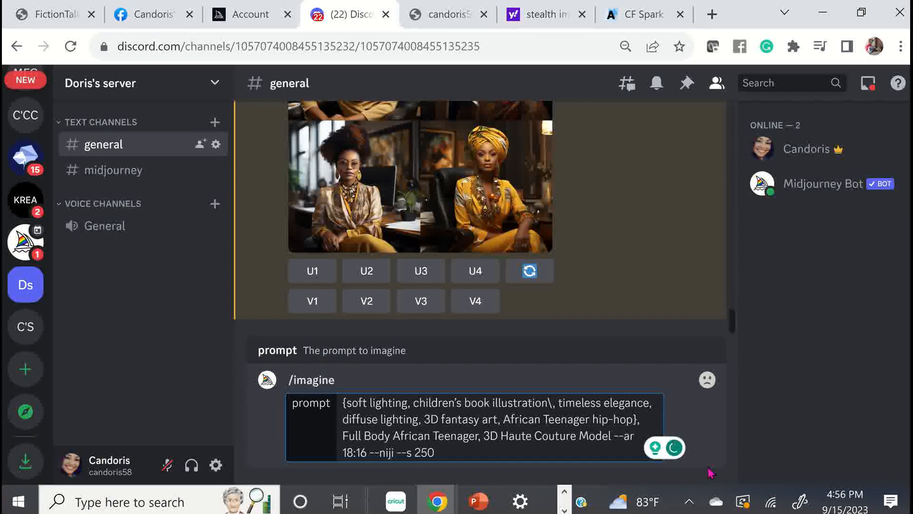
{"action": "key", "text": "Return"}
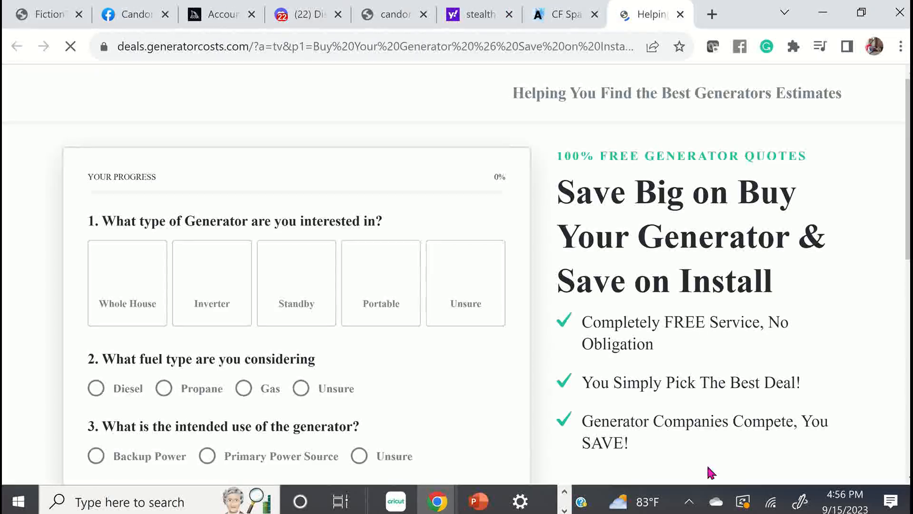
Close the generator advert tab, return to Discord, and confirm imagining all prompts from the African Teenager template.
{"action": "left_click", "coordinate": [679, 14]}
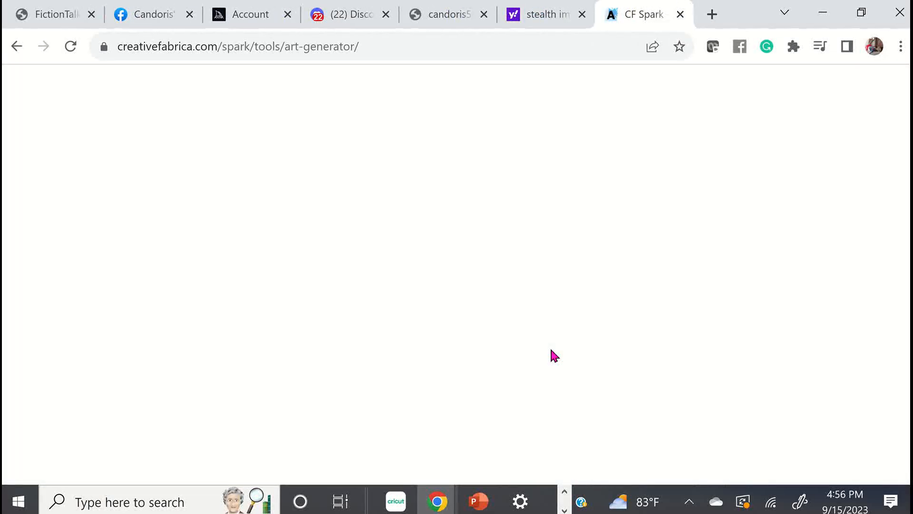
{"action": "left_click", "coordinate": [350, 15]}
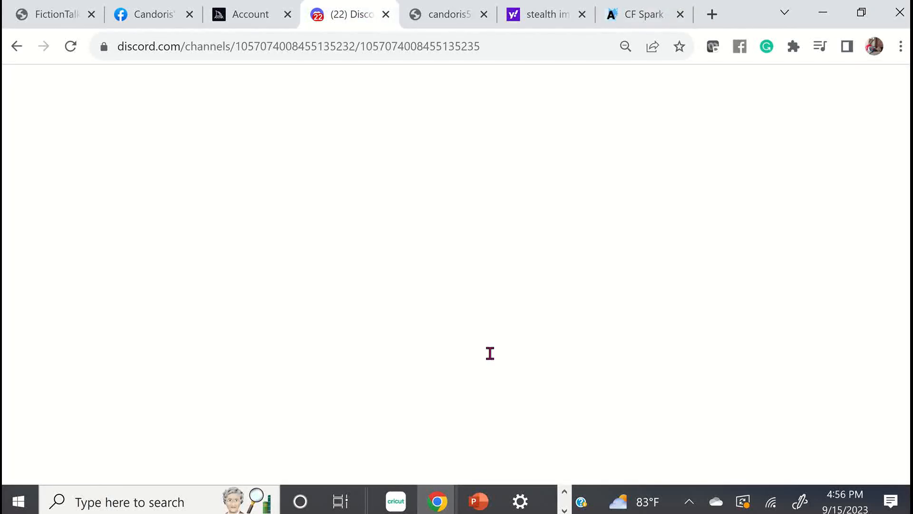
{"action": "left_click", "coordinate": [324, 386]}
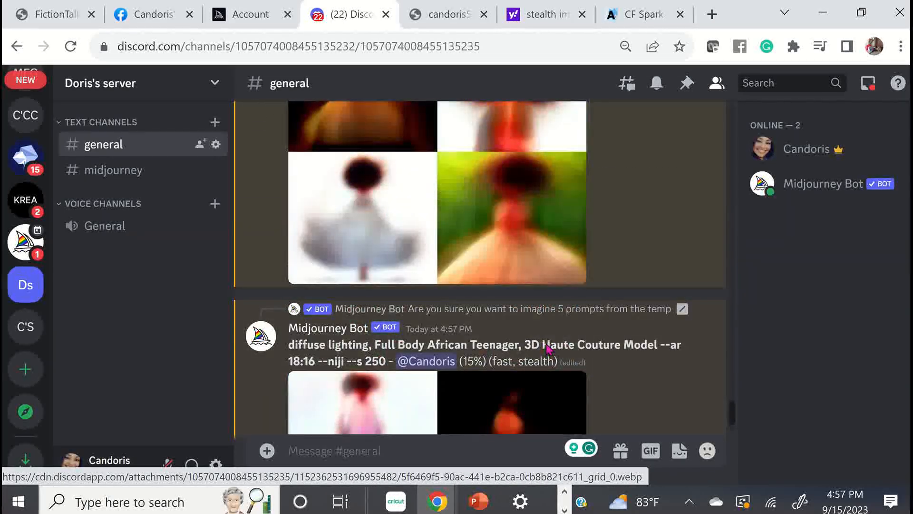
{"action": "scroll", "coordinate": [547, 350], "scroll_direction": "up", "scroll_amount": 5}
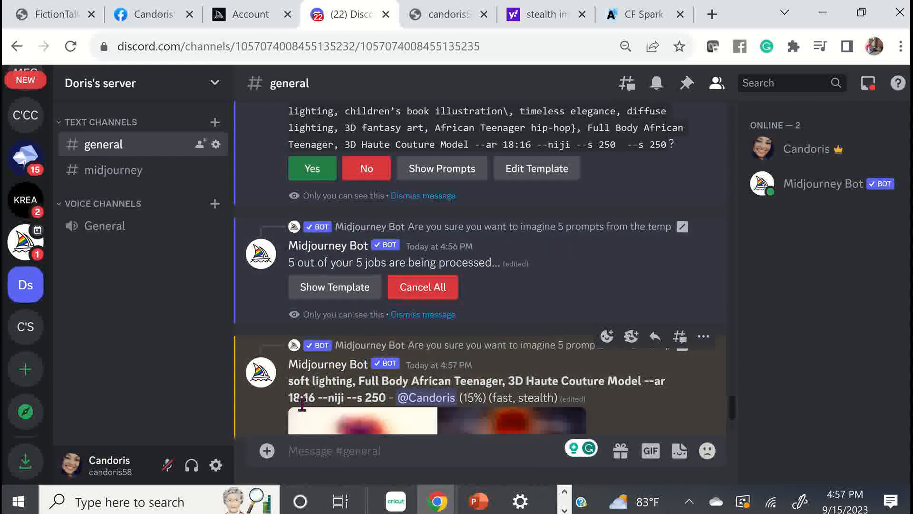
Review the African Teenager permutation template and follow its jobs in the general channel down to the first generated grid.
{"action": "scroll", "coordinate": [408, 304], "scroll_direction": "up", "scroll_amount": 2}
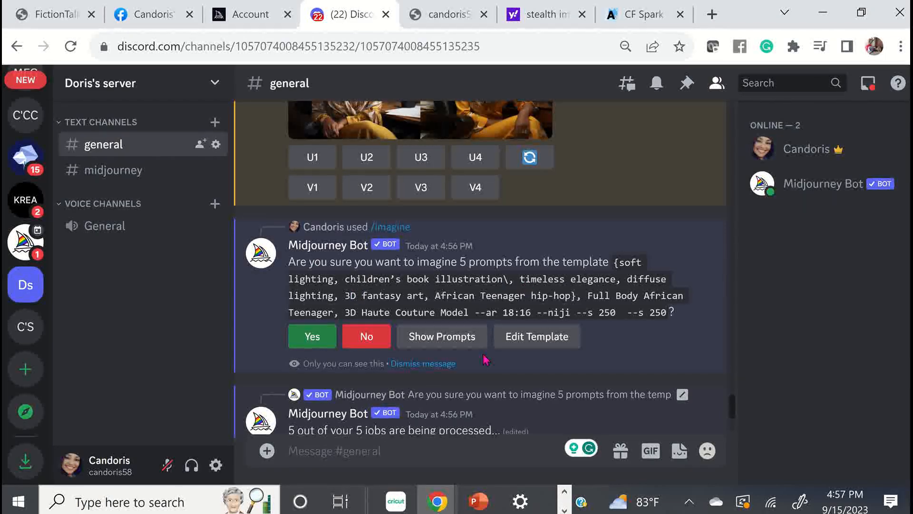
{"action": "scroll", "coordinate": [485, 361], "scroll_direction": "down", "scroll_amount": 5}
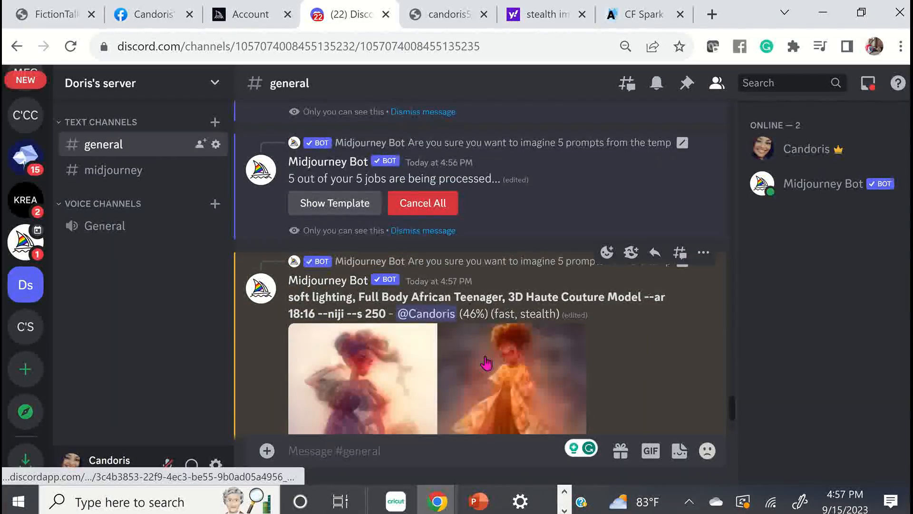
{"action": "scroll", "coordinate": [488, 364], "scroll_direction": "down", "scroll_amount": 2}
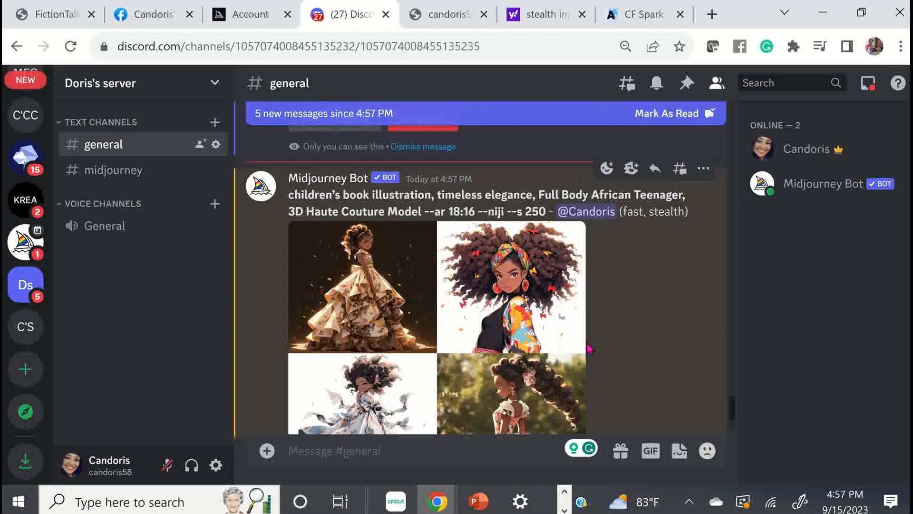
{"action": "scroll", "coordinate": [523, 261], "scroll_direction": "up", "scroll_amount": 8}
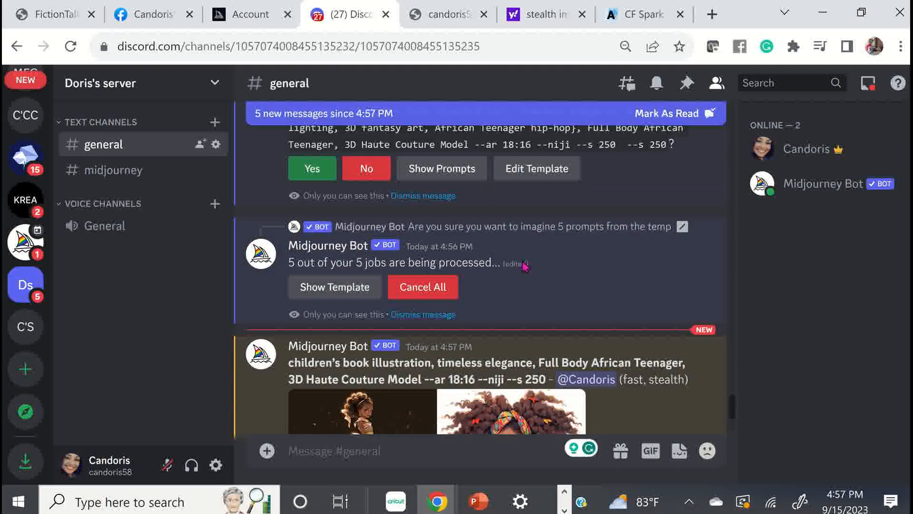
{"action": "scroll", "coordinate": [520, 260], "scroll_direction": "down", "scroll_amount": 10}
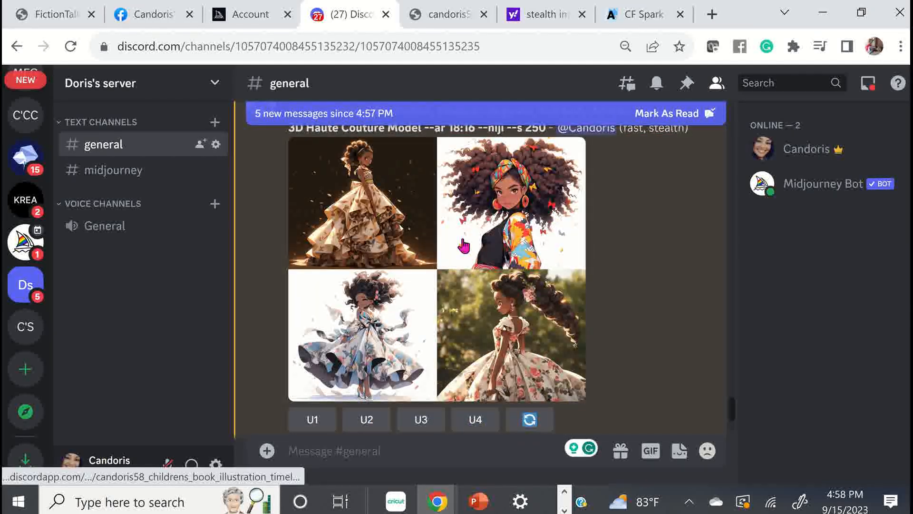
View the children's book illustration, timeless elegance grid full size in the browser, and return to the channel.
{"action": "left_click", "coordinate": [409, 229]}
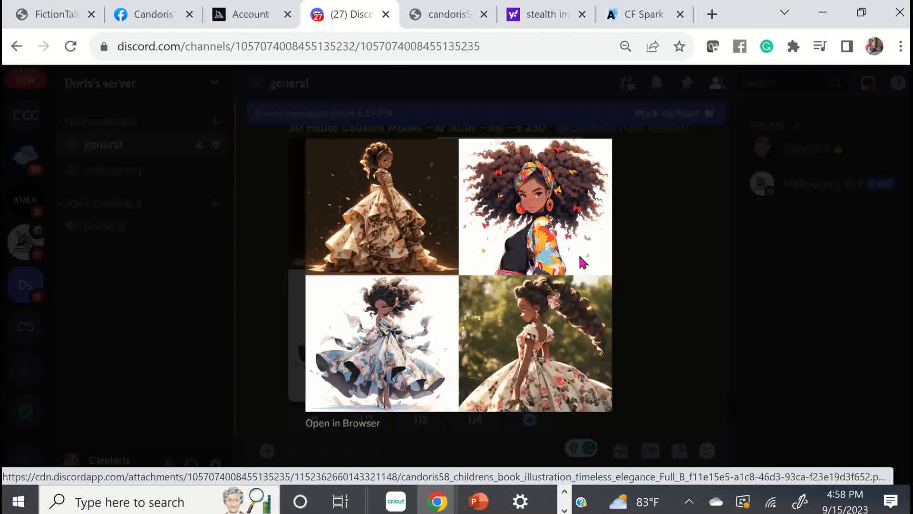
{"action": "left_click", "coordinate": [363, 423]}
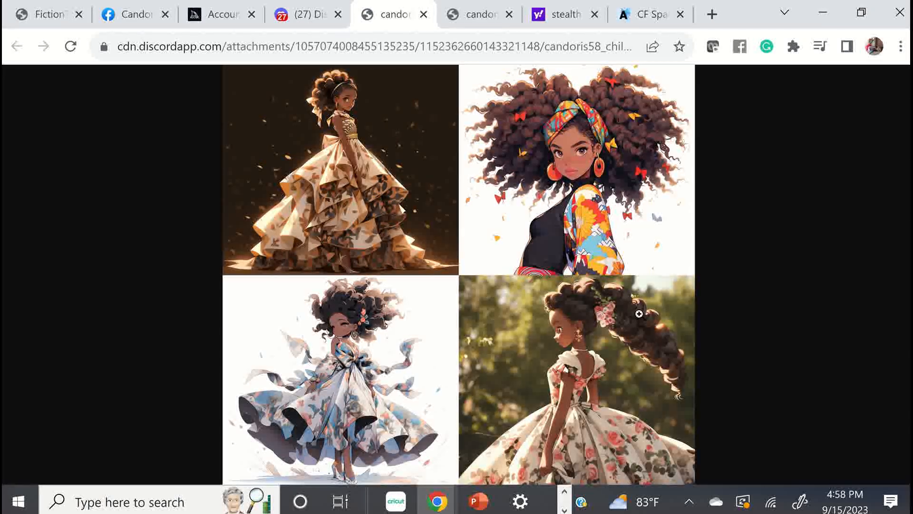
{"action": "left_click", "coordinate": [423, 14]}
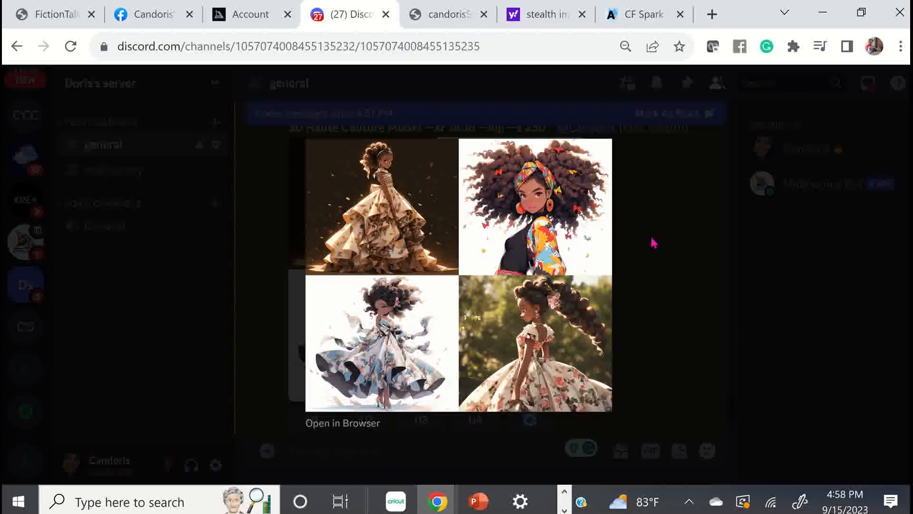
{"action": "left_click", "coordinate": [653, 243]}
Compare the captions of the first two African Teenager results and open the diffuse lighting grid full size in the browser.
{"action": "scroll", "coordinate": [506, 218], "scroll_direction": "down", "scroll_amount": 5}
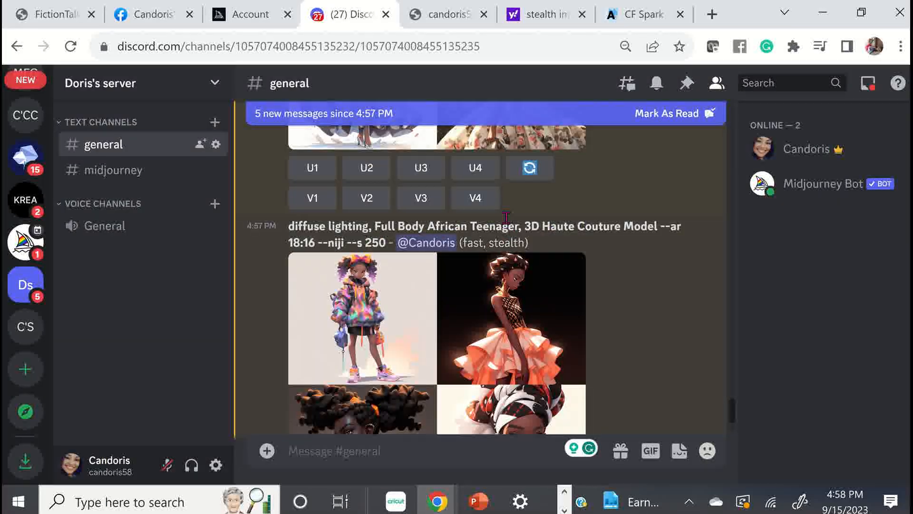
{"action": "scroll", "coordinate": [400, 256], "scroll_direction": "up", "scroll_amount": 5}
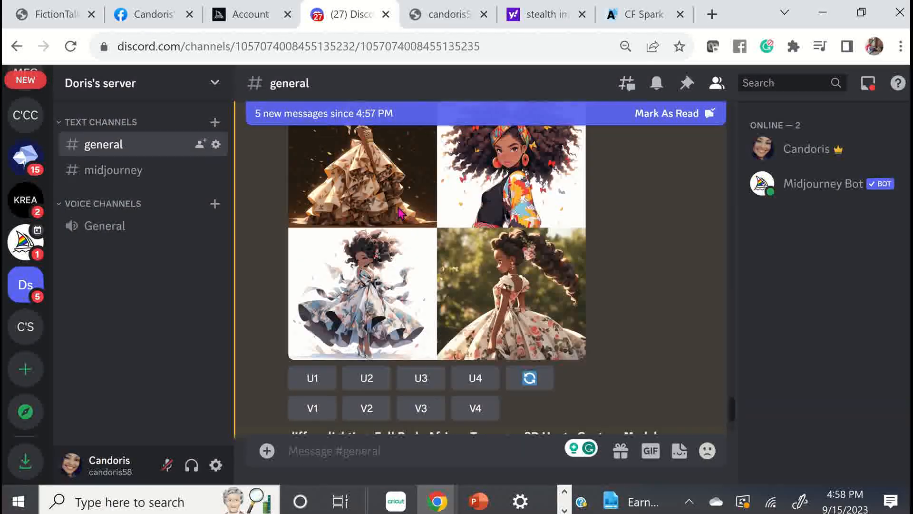
{"action": "scroll", "coordinate": [399, 213], "scroll_direction": "up", "scroll_amount": 2}
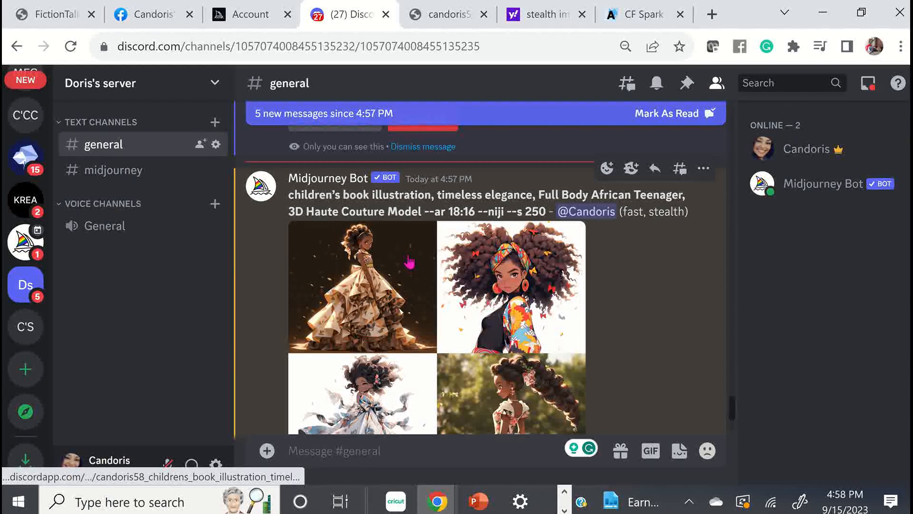
{"action": "scroll", "coordinate": [410, 262], "scroll_direction": "down", "scroll_amount": 7}
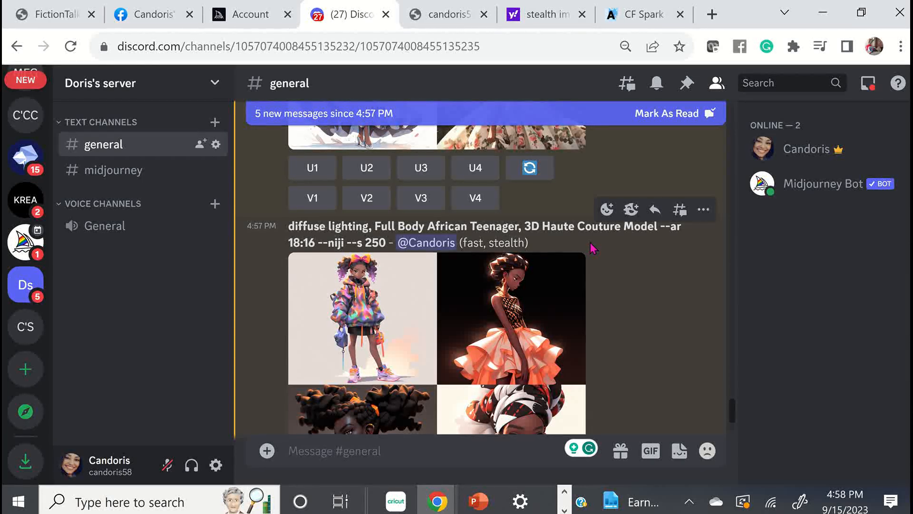
{"action": "left_click", "coordinate": [405, 277]}
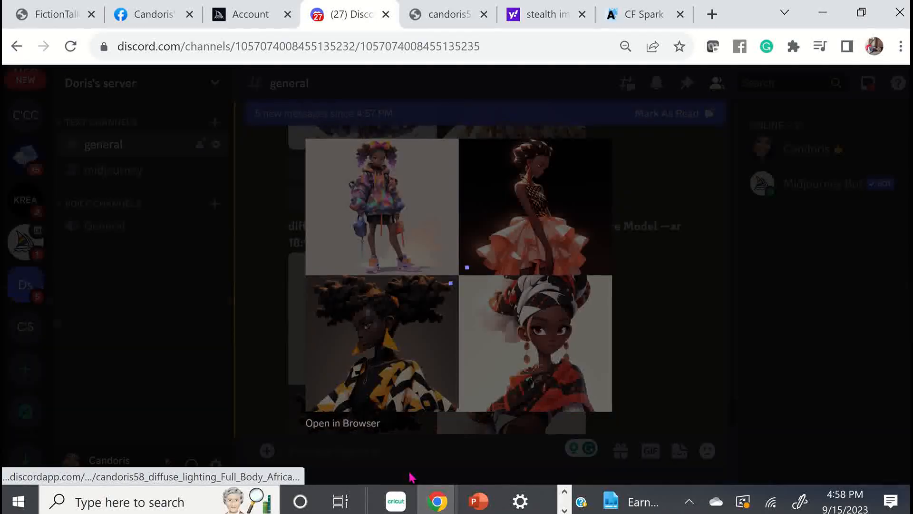
{"action": "left_click", "coordinate": [369, 425]}
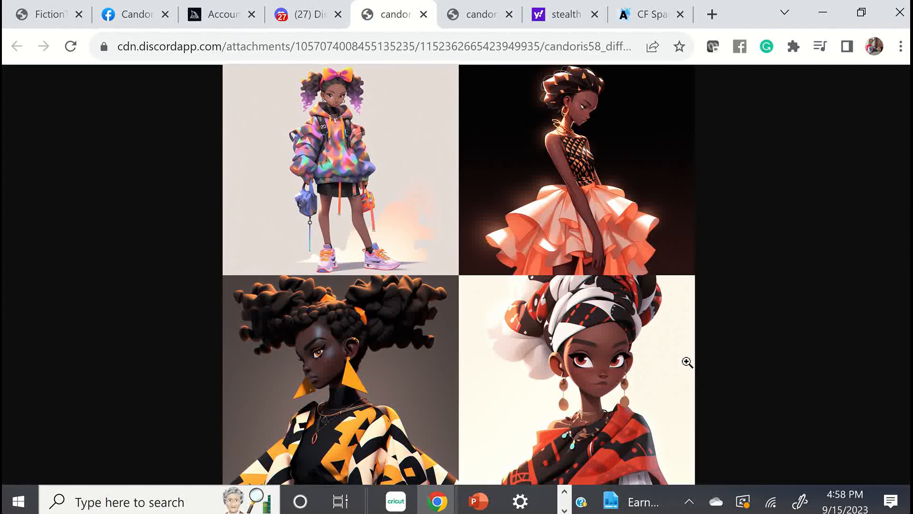
Zoom in on the two lower portraits of the diffuse lighting grid, examine their details, and return to the channel.
{"action": "left_click", "coordinate": [353, 347]}
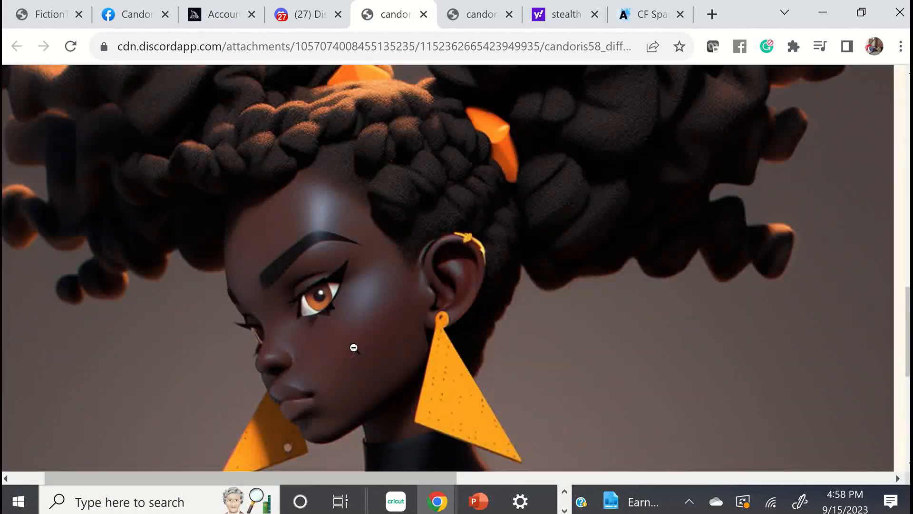
{"action": "scroll", "coordinate": [364, 356], "scroll_direction": "down", "scroll_amount": 5}
{"action": "scroll", "coordinate": [364, 356], "scroll_direction": "up", "scroll_amount": 5}
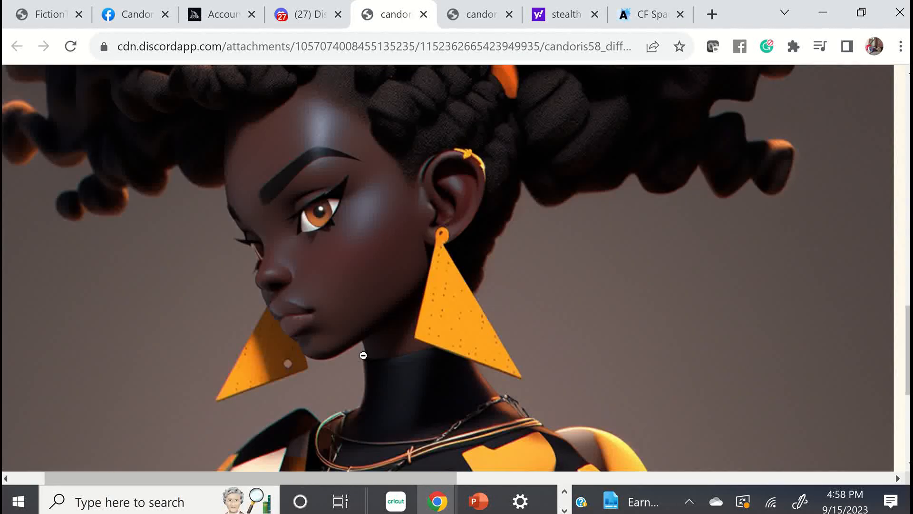
{"action": "left_click", "coordinate": [817, 480]}
{"action": "left_click", "coordinate": [818, 480]}
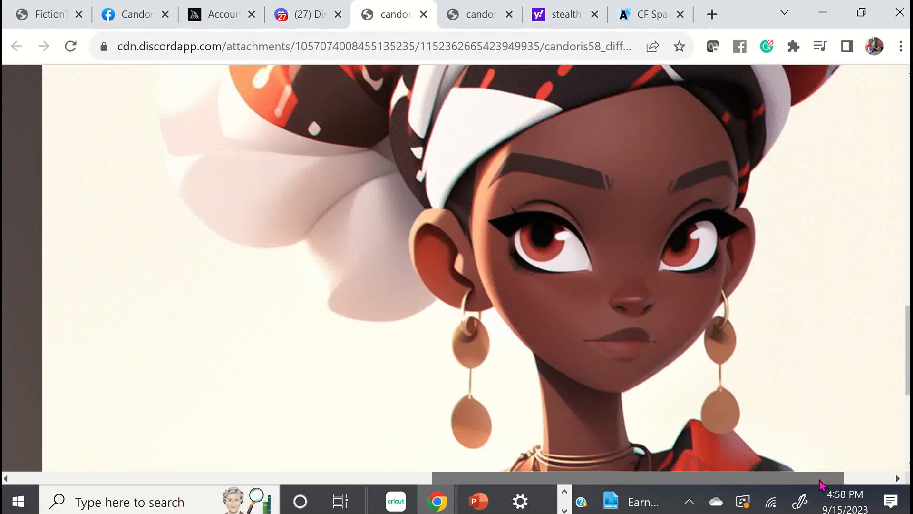
{"action": "left_click", "coordinate": [820, 481]}
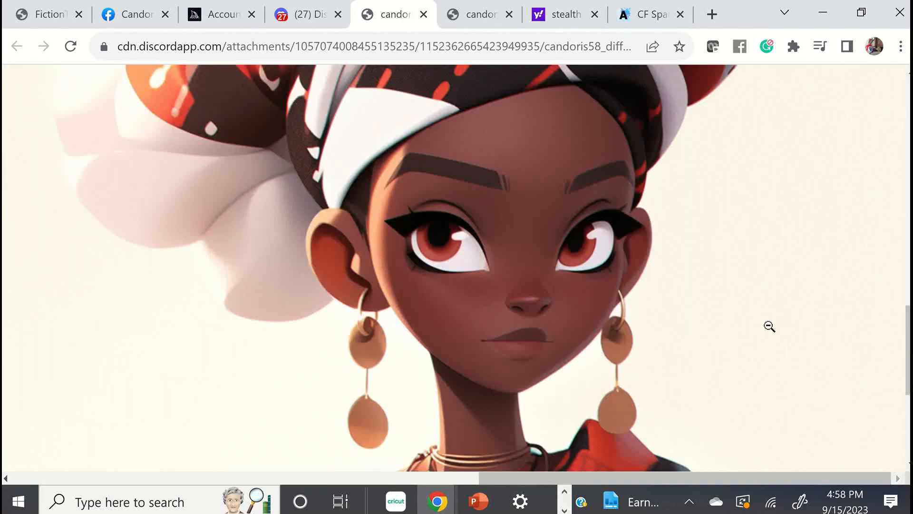
{"action": "left_click", "coordinate": [424, 15]}
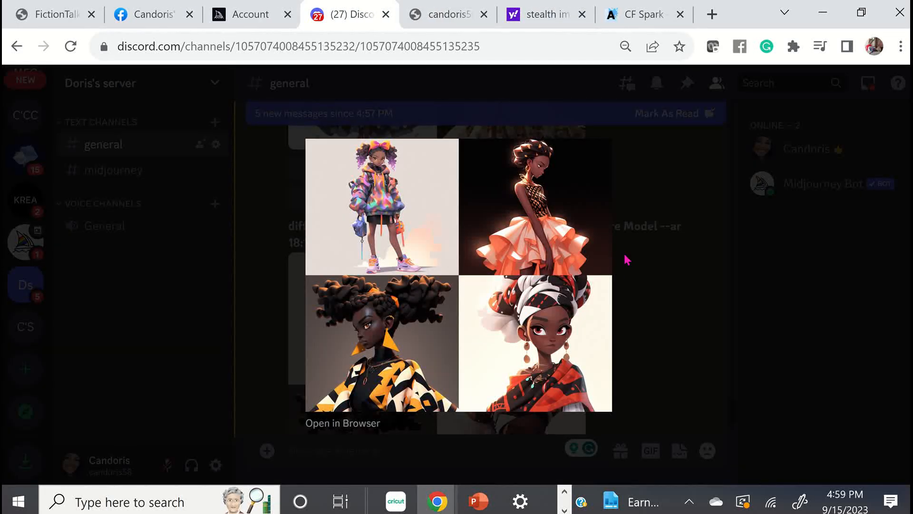
{"action": "left_click", "coordinate": [620, 257]}
Find the African Teenager hip-hop result in the channel and open its image grid full size in the browser.
{"action": "scroll", "coordinate": [540, 304], "scroll_direction": "down", "scroll_amount": 3}
{"action": "scroll", "coordinate": [535, 307], "scroll_direction": "down", "scroll_amount": 1}
{"action": "scroll", "coordinate": [528, 302], "scroll_direction": "up", "scroll_amount": 2}
{"action": "scroll", "coordinate": [506, 277], "scroll_direction": "down", "scroll_amount": 3}
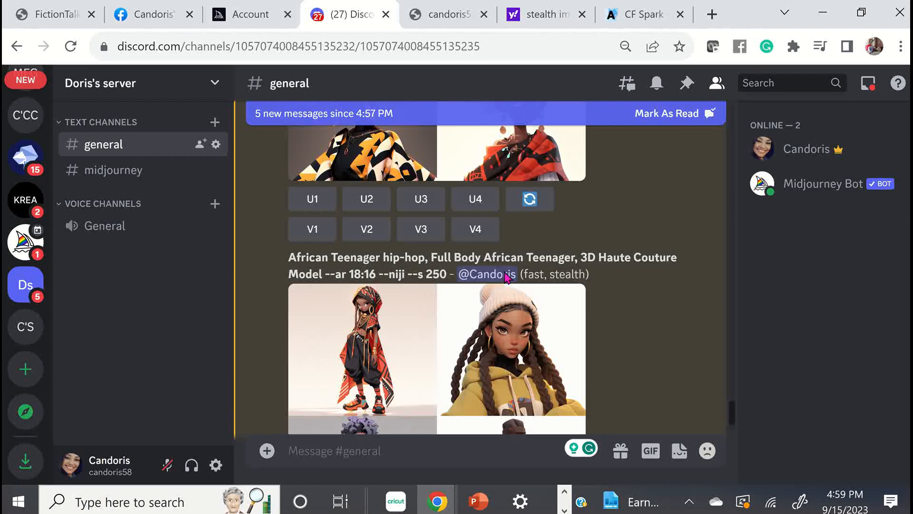
{"action": "scroll", "coordinate": [506, 277], "scroll_direction": "down", "scroll_amount": 2}
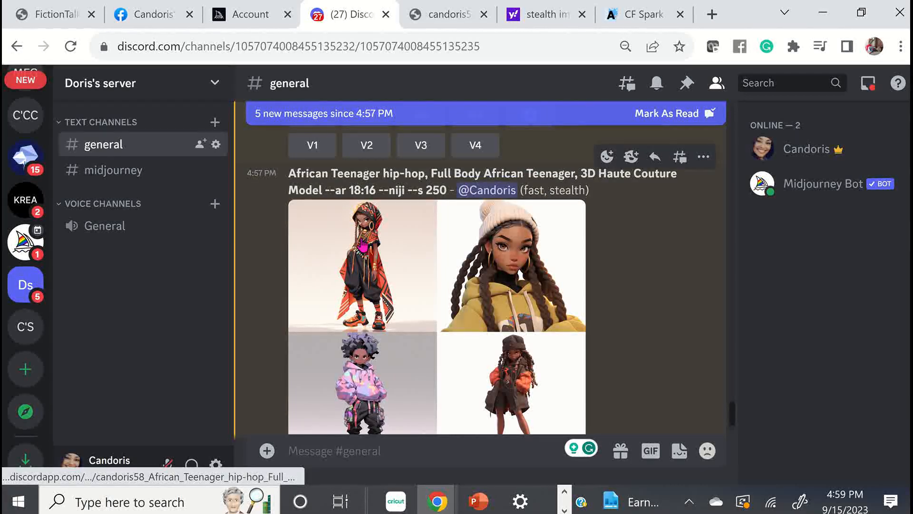
{"action": "left_click", "coordinate": [362, 244]}
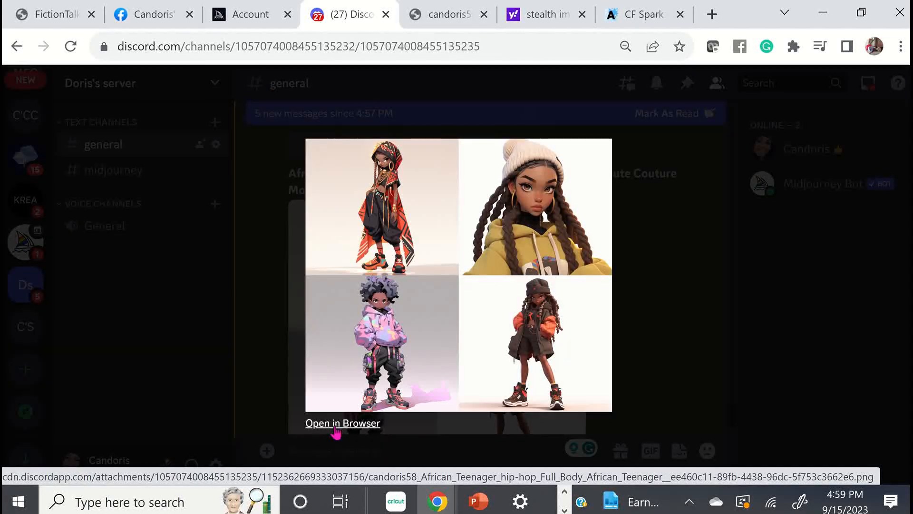
{"action": "left_click", "coordinate": [335, 423]}
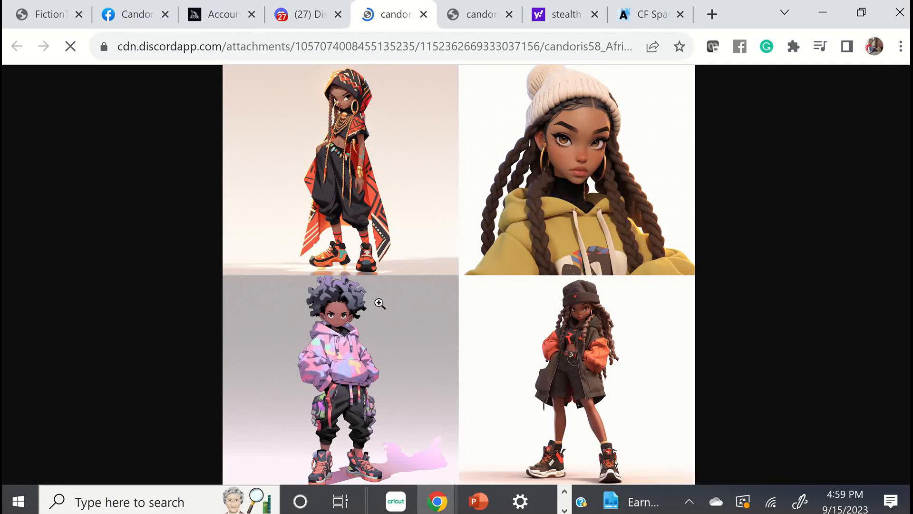
Zoom into the hip-hop grid and examine the red-caped figure, the yellow hoodie portrait and the dark-coated figure.
{"action": "left_click", "coordinate": [414, 316]}
{"action": "scroll", "coordinate": [414, 316], "scroll_direction": "up", "scroll_amount": 10}
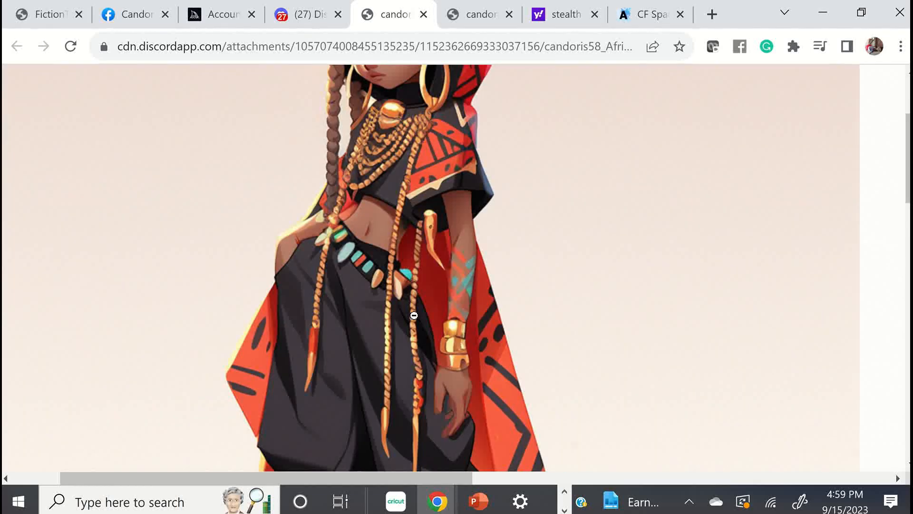
{"action": "scroll", "coordinate": [414, 315], "scroll_direction": "up", "scroll_amount": 5}
{"action": "left_click_drag", "start_coordinate": [427, 477], "coordinate": [784, 480]}
{"action": "scroll", "coordinate": [778, 445], "scroll_direction": "down", "scroll_amount": 5}
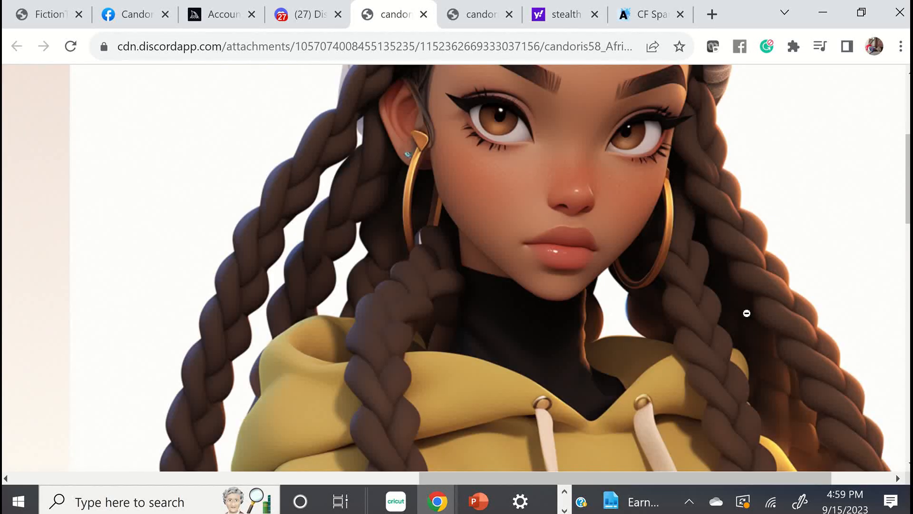
{"action": "scroll", "coordinate": [750, 314], "scroll_direction": "down", "scroll_amount": 15}
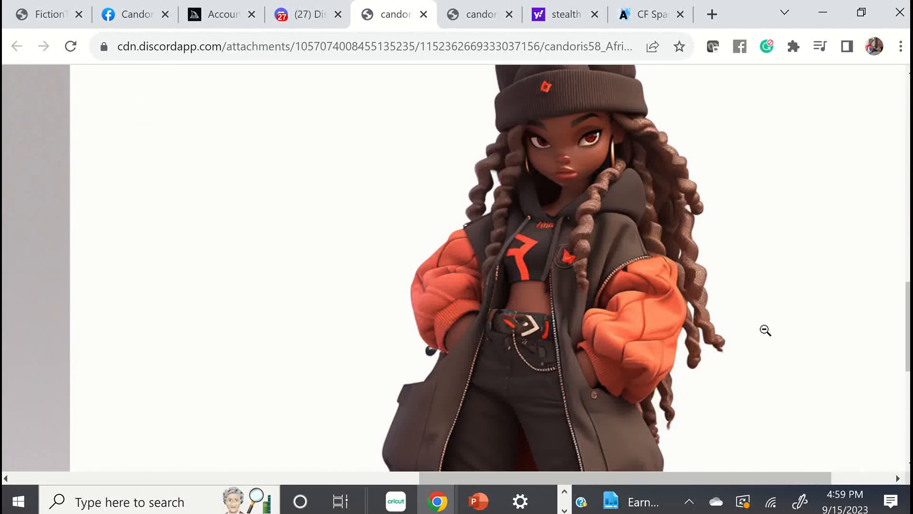
{"action": "scroll", "coordinate": [761, 339], "scroll_direction": "down", "scroll_amount": 8}
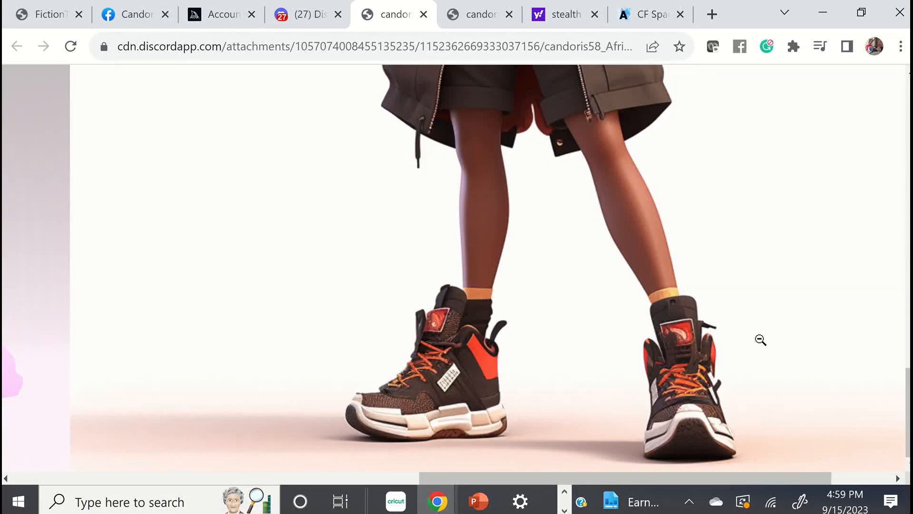
{"action": "scroll", "coordinate": [760, 339], "scroll_direction": "up", "scroll_amount": 6}
{"action": "scroll", "coordinate": [759, 340], "scroll_direction": "up", "scroll_amount": 8}
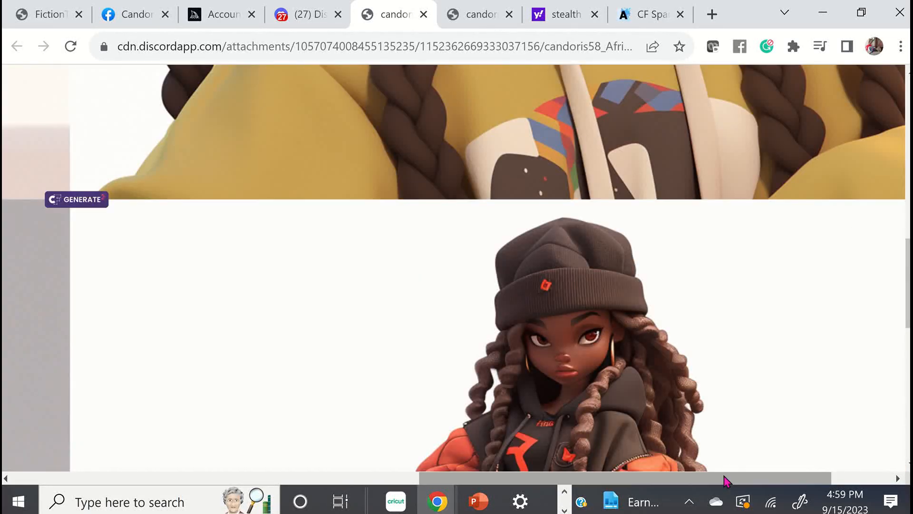
Examine the purple hoodie figure in the hip-hop grid, close the full-size image, and return to the channel.
{"action": "left_click_drag", "start_coordinate": [726, 479], "coordinate": [119, 502]}
{"action": "scroll", "coordinate": [390, 307], "scroll_direction": "down", "scroll_amount": 15}
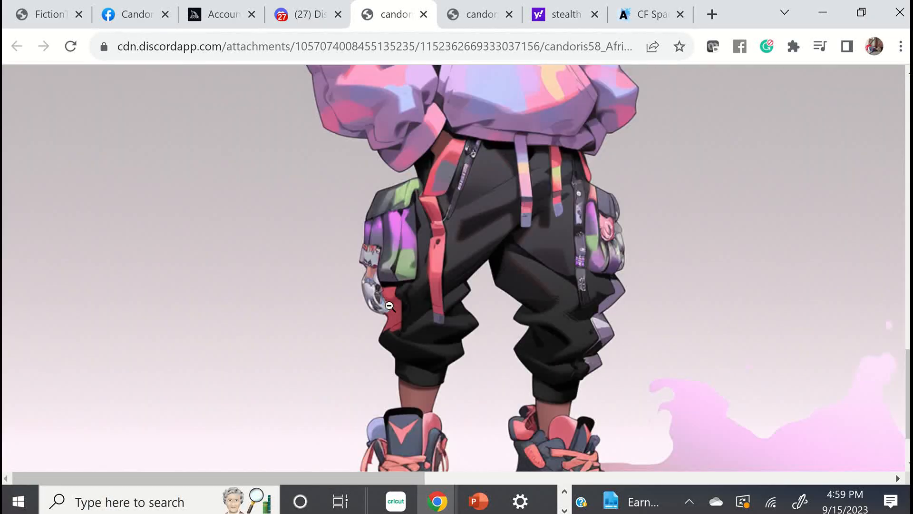
{"action": "scroll", "coordinate": [390, 306], "scroll_direction": "up", "scroll_amount": 2}
{"action": "left_click", "coordinate": [423, 14]}
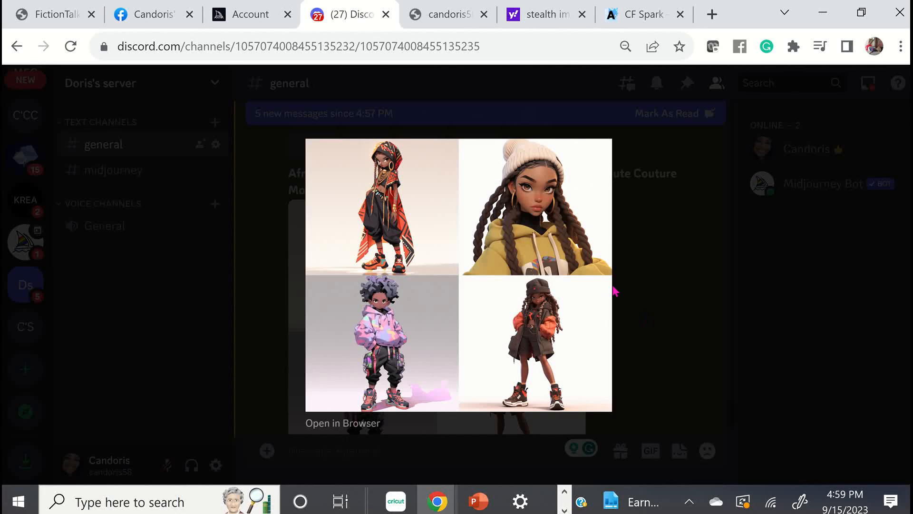
{"action": "left_click", "coordinate": [614, 291]}
Find the 3D fantasy art result in the channel and open its image grid full size in the browser.
{"action": "scroll", "coordinate": [612, 289], "scroll_direction": "down", "scroll_amount": 10}
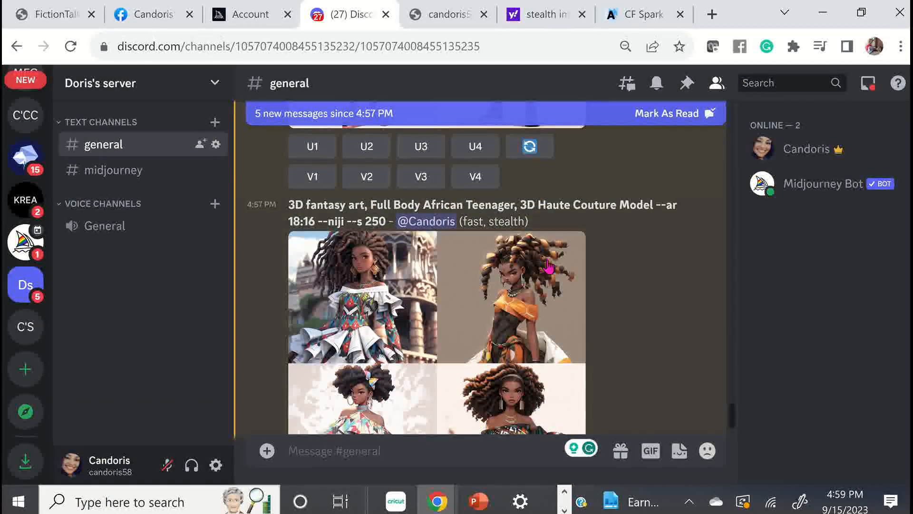
{"action": "left_click", "coordinate": [309, 338]}
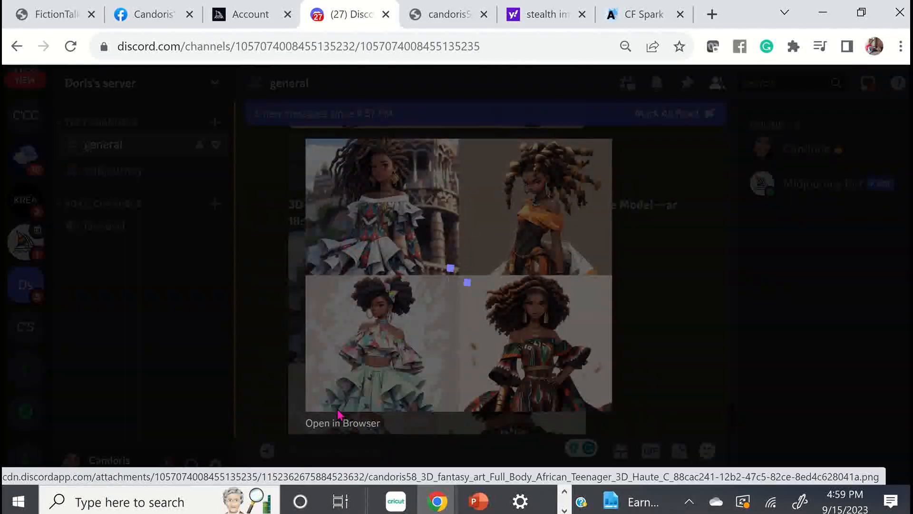
{"action": "left_click", "coordinate": [344, 423]}
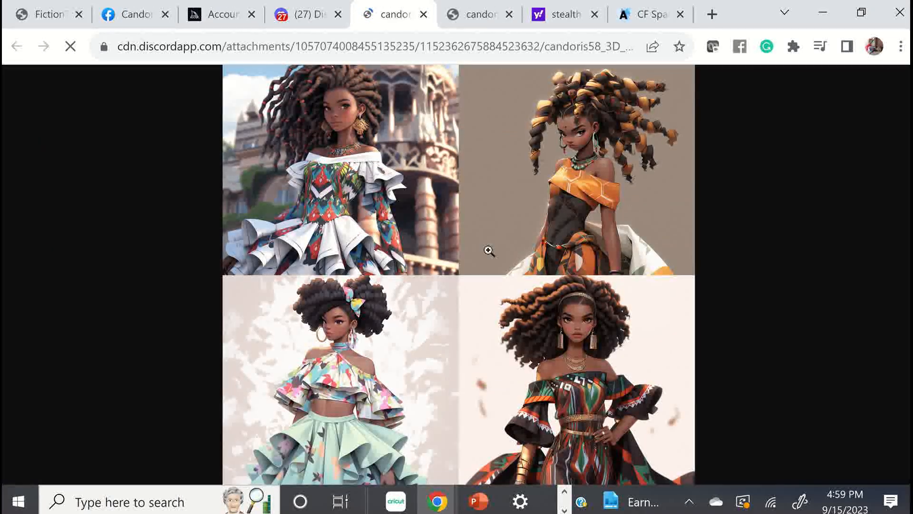
Zoom into the 3D fantasy art grid and examine the two upper portraits and the gold-headband figure in the patterned dress.
{"action": "left_click", "coordinate": [489, 250]}
{"action": "scroll", "coordinate": [378, 240], "scroll_direction": "up", "scroll_amount": 3}
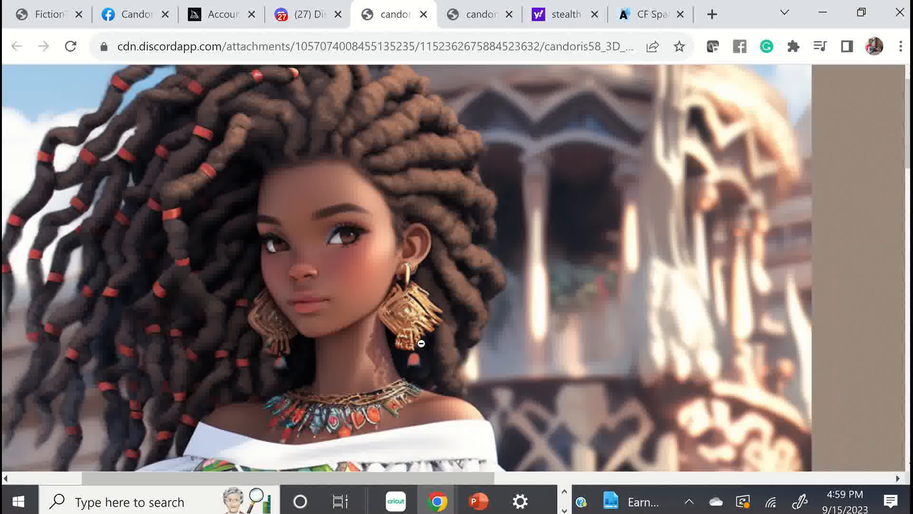
{"action": "left_click_drag", "start_coordinate": [467, 477], "coordinate": [809, 470]}
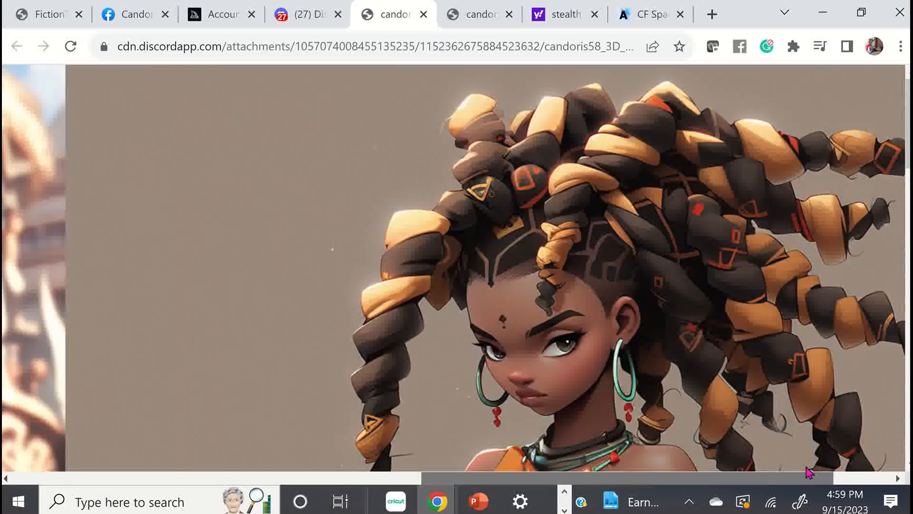
{"action": "scroll", "coordinate": [687, 241], "scroll_direction": "down", "scroll_amount": 15}
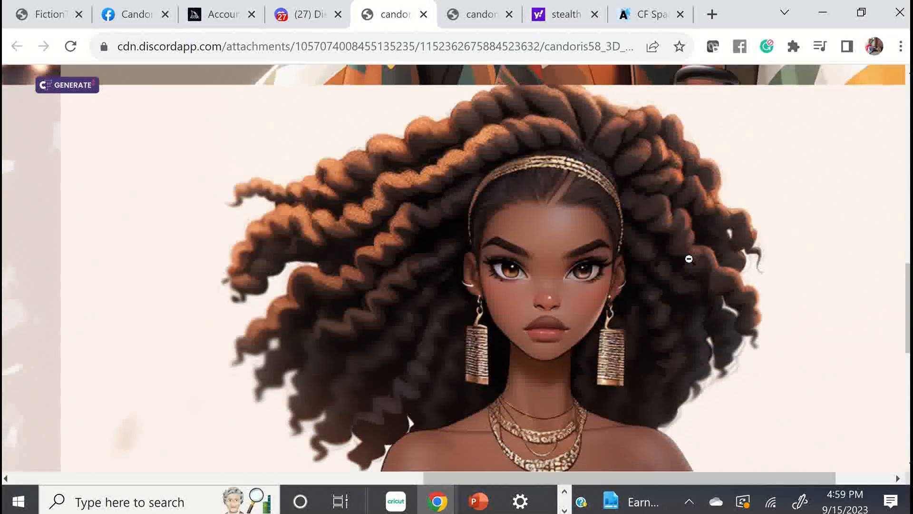
{"action": "left_click_drag", "start_coordinate": [601, 477], "coordinate": [598, 477]}
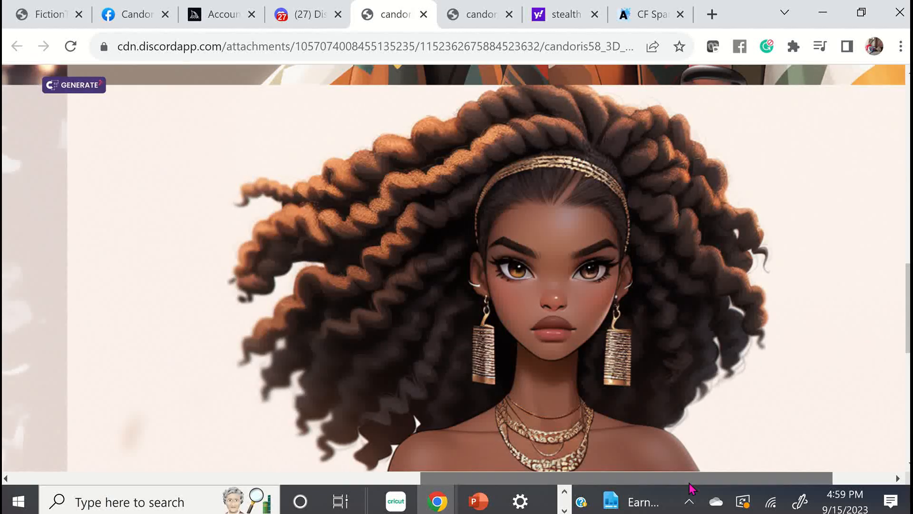
{"action": "scroll", "coordinate": [572, 357], "scroll_direction": "down", "scroll_amount": 7}
{"action": "scroll", "coordinate": [611, 444], "scroll_direction": "down", "scroll_amount": 3}
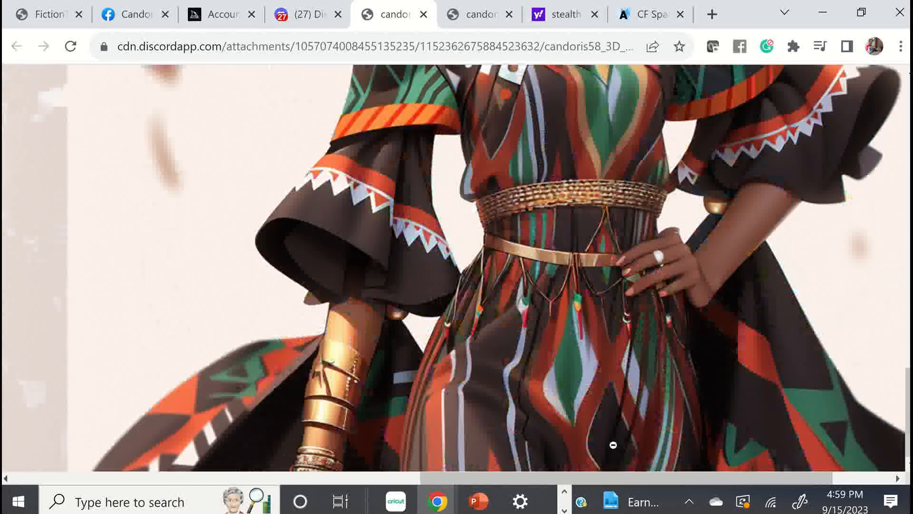
Examine the mint-skirted figure in the 3D fantasy art grid, close the full-size image, and return to the channel.
{"action": "left_click_drag", "start_coordinate": [630, 480], "coordinate": [179, 458]}
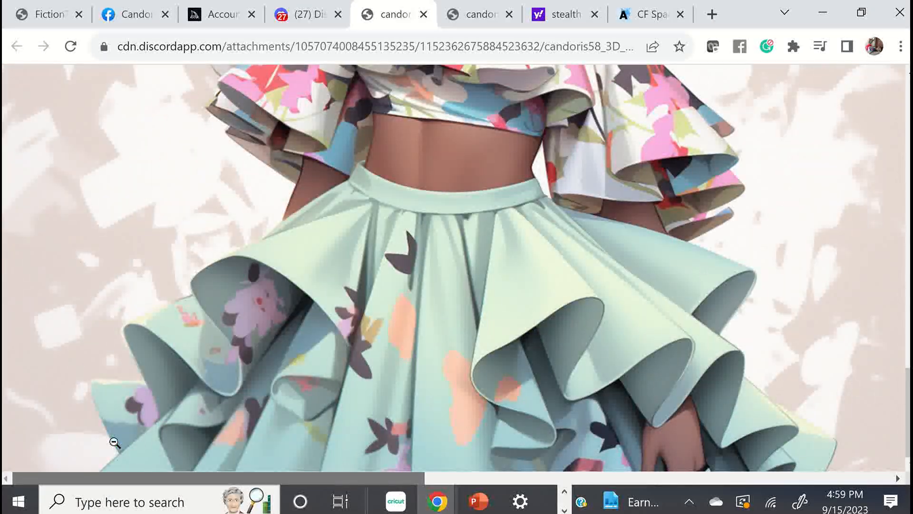
{"action": "scroll", "coordinate": [426, 312], "scroll_direction": "up", "scroll_amount": 10}
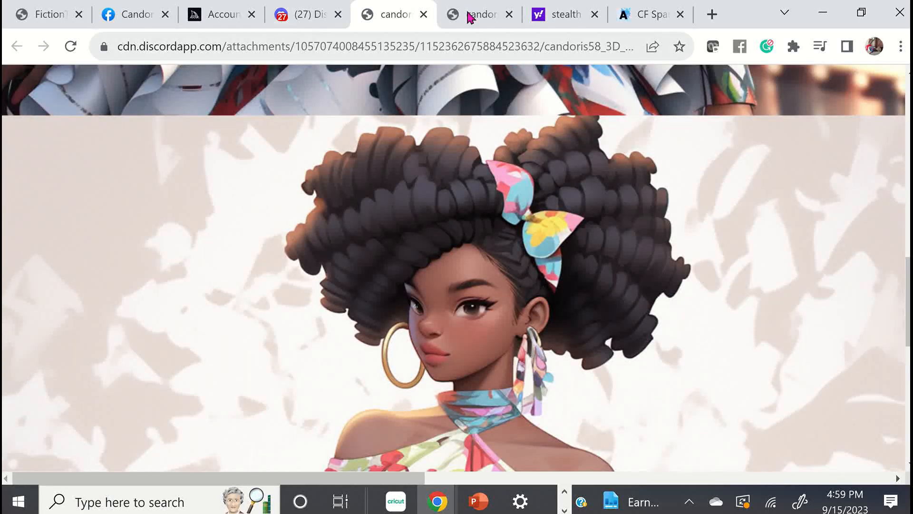
{"action": "left_click", "coordinate": [423, 14]}
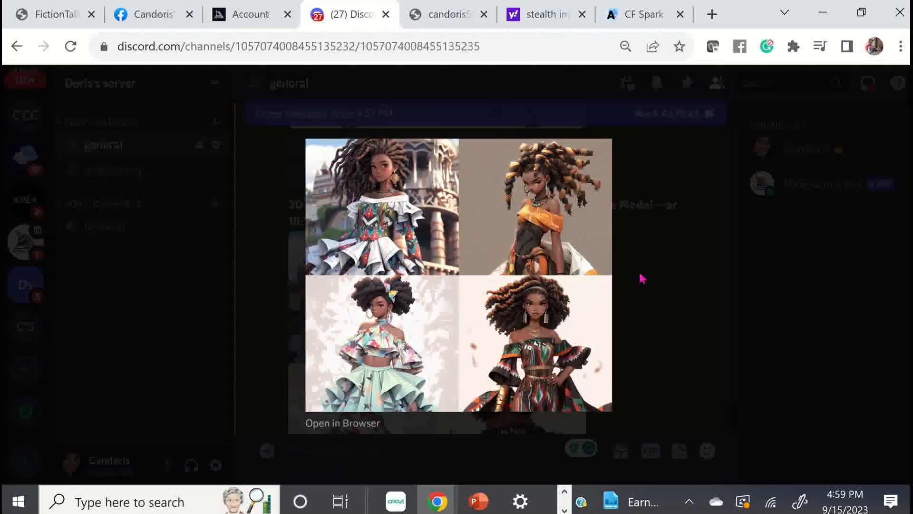
{"action": "left_click", "coordinate": [635, 281]}
Find the soft lighting result in the channel and open its image grid full size in the browser.
{"action": "scroll", "coordinate": [630, 278], "scroll_direction": "down", "scroll_amount": 6}
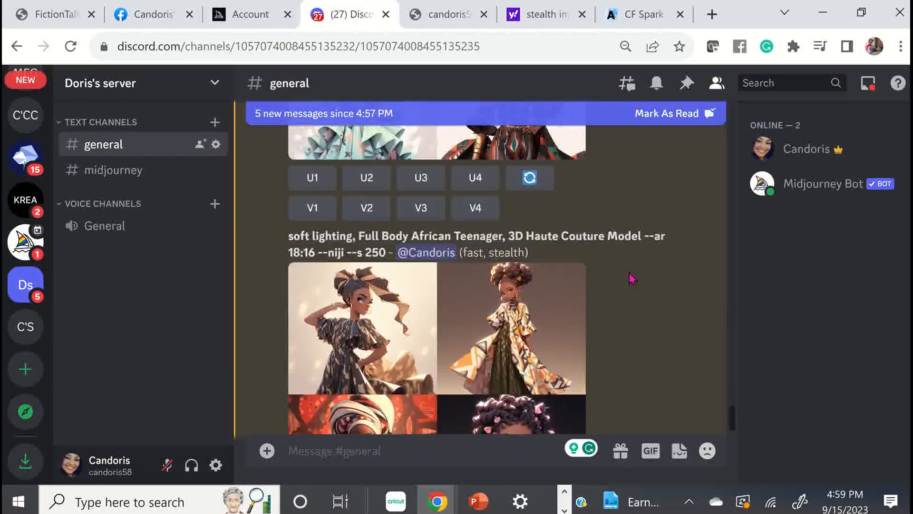
{"action": "scroll", "coordinate": [632, 280], "scroll_direction": "down", "scroll_amount": 3}
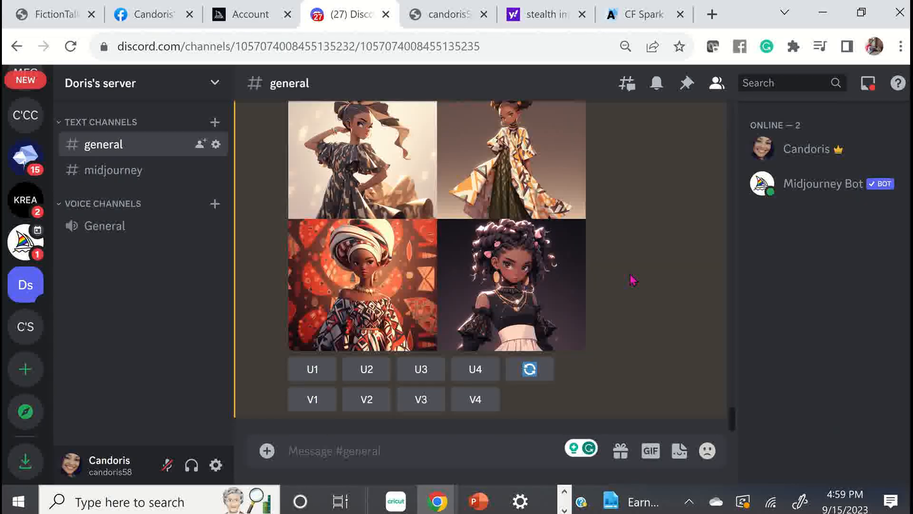
{"action": "scroll", "coordinate": [633, 279], "scroll_direction": "up", "scroll_amount": 5}
{"action": "scroll", "coordinate": [533, 266], "scroll_direction": "down", "scroll_amount": 5}
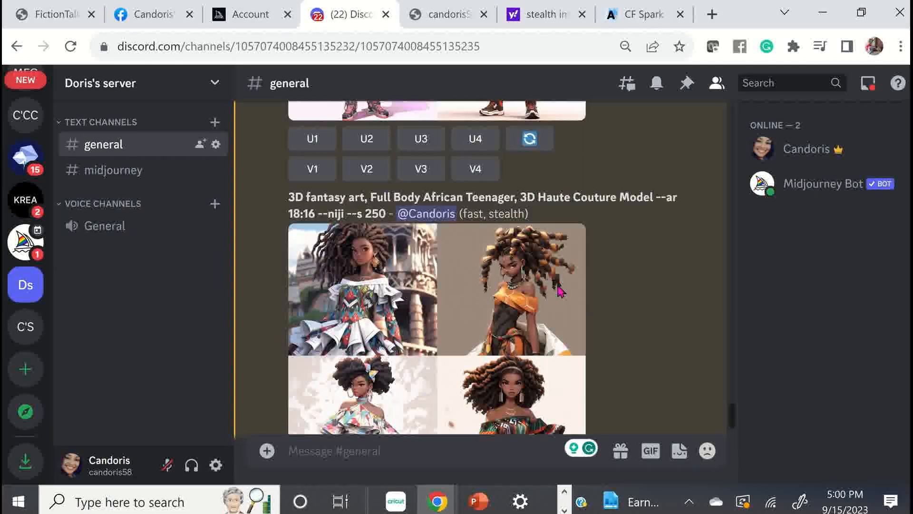
{"action": "left_click", "coordinate": [381, 386]}
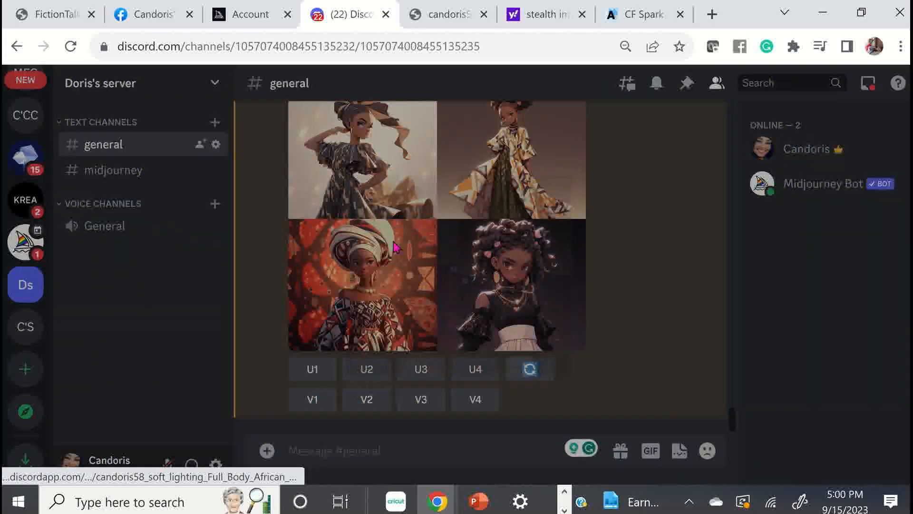
{"action": "left_click", "coordinate": [369, 424]}
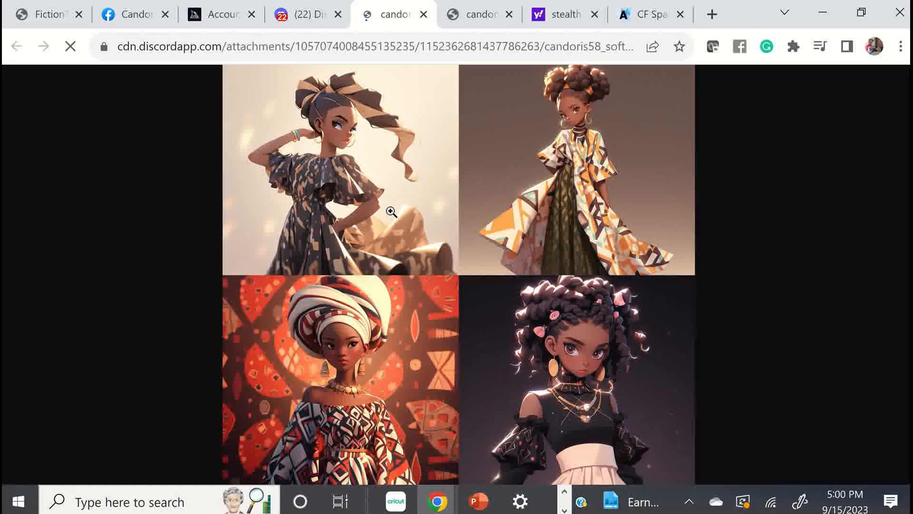
Zoom into the soft lighting grid and examine the ribboned-hair figure, the orange-patterned robe and the black-top figure.
{"action": "left_click", "coordinate": [387, 207]}
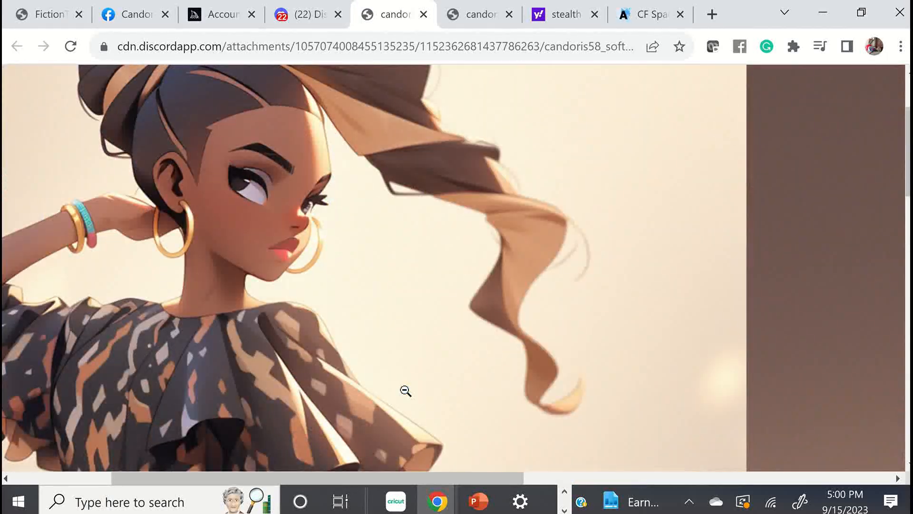
{"action": "scroll", "coordinate": [405, 390], "scroll_direction": "up", "scroll_amount": 3}
{"action": "left_click_drag", "start_coordinate": [454, 478], "coordinate": [825, 478]}
{"action": "scroll", "coordinate": [495, 249], "scroll_direction": "down", "scroll_amount": 15}
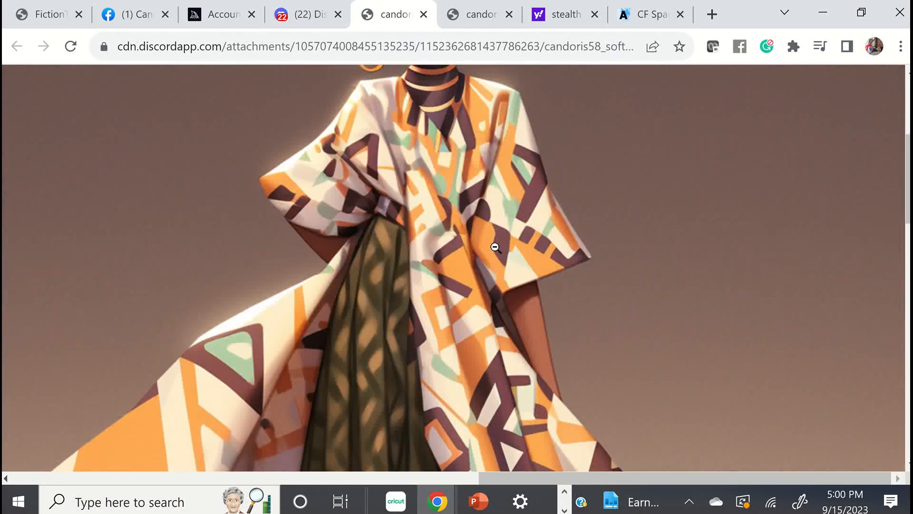
{"action": "scroll", "coordinate": [511, 263], "scroll_direction": "down", "scroll_amount": 12}
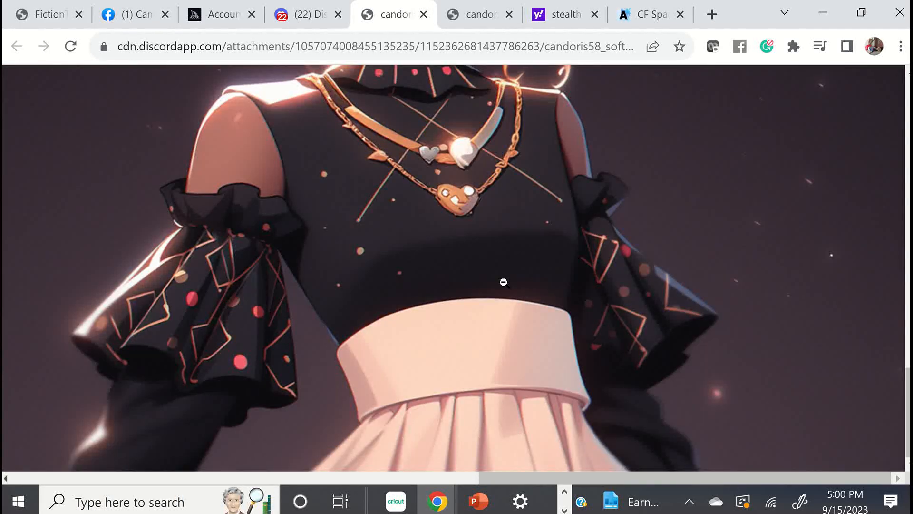
Examine the turbaned figure and the dark patterned dress in the soft lighting grid, close the image, and return to the channel.
{"action": "left_click_drag", "start_coordinate": [499, 478], "coordinate": [3, 459]}
{"action": "scroll", "coordinate": [560, 357], "scroll_direction": "up", "scroll_amount": 15}
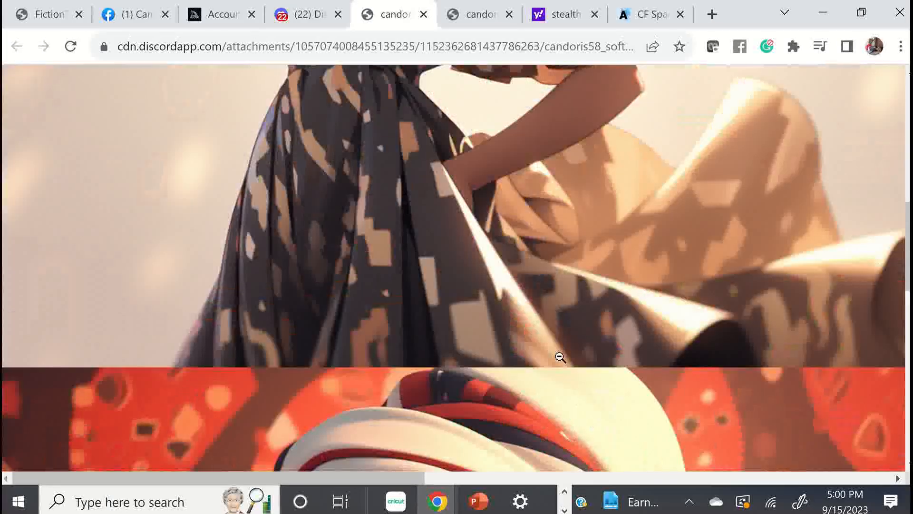
{"action": "left_click", "coordinate": [423, 14]}
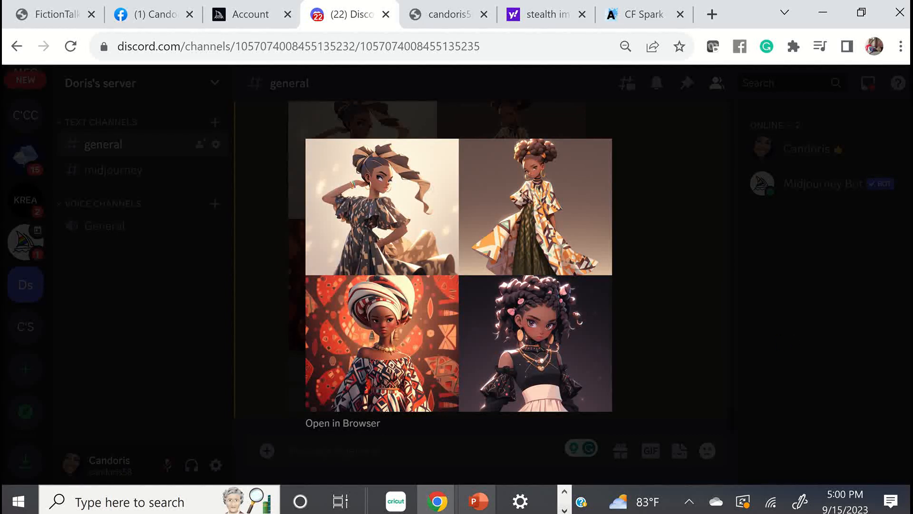
{"action": "mouse_move", "coordinate": [483, 378]}
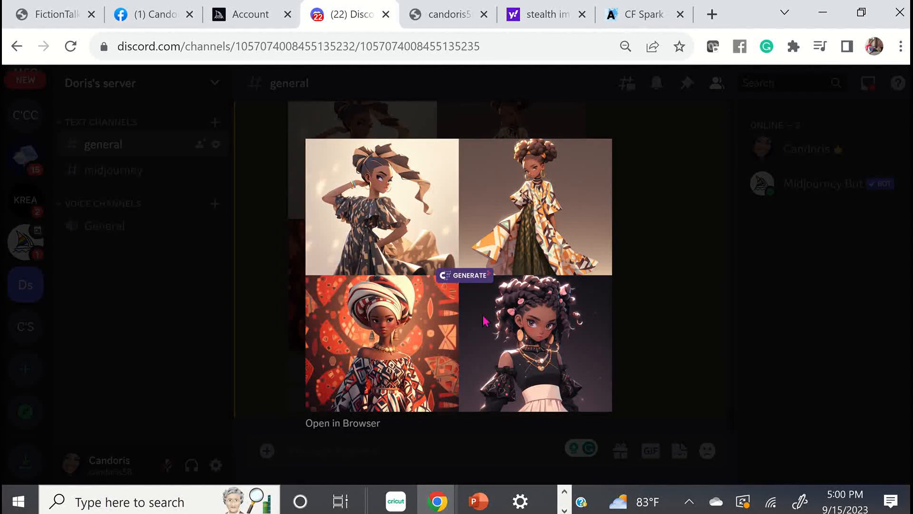
{"action": "left_click", "coordinate": [702, 354]}
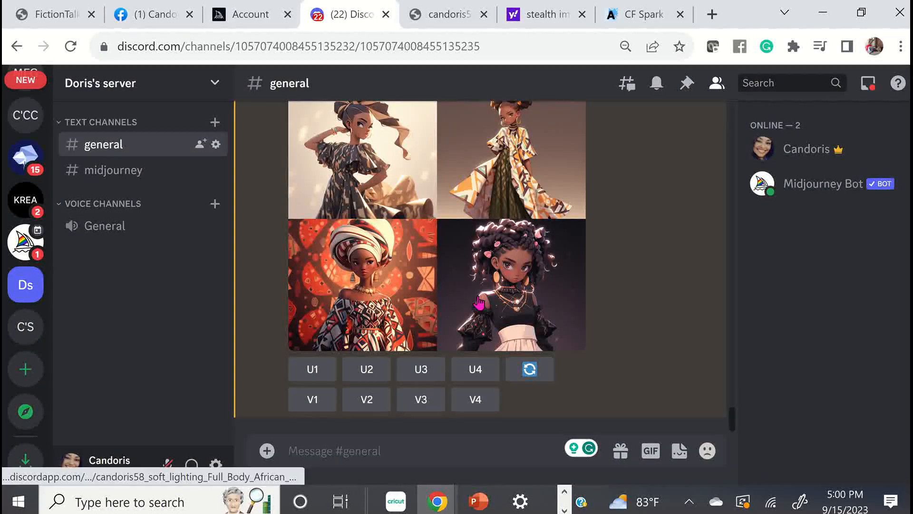
Review the African Teenager results in the channel from the soft lighting grid up to the job messages and back down.
{"action": "scroll", "coordinate": [495, 313], "scroll_direction": "up", "scroll_amount": 15}
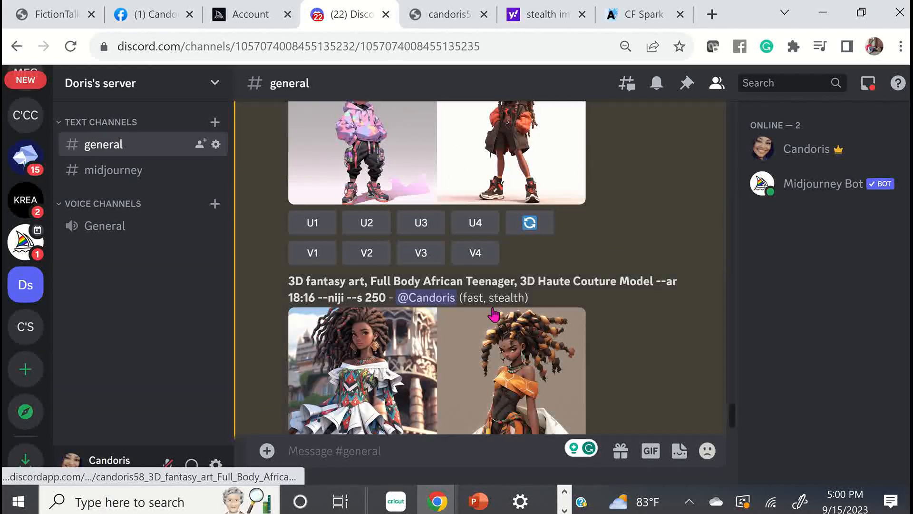
{"action": "scroll", "coordinate": [494, 313], "scroll_direction": "up", "scroll_amount": 20}
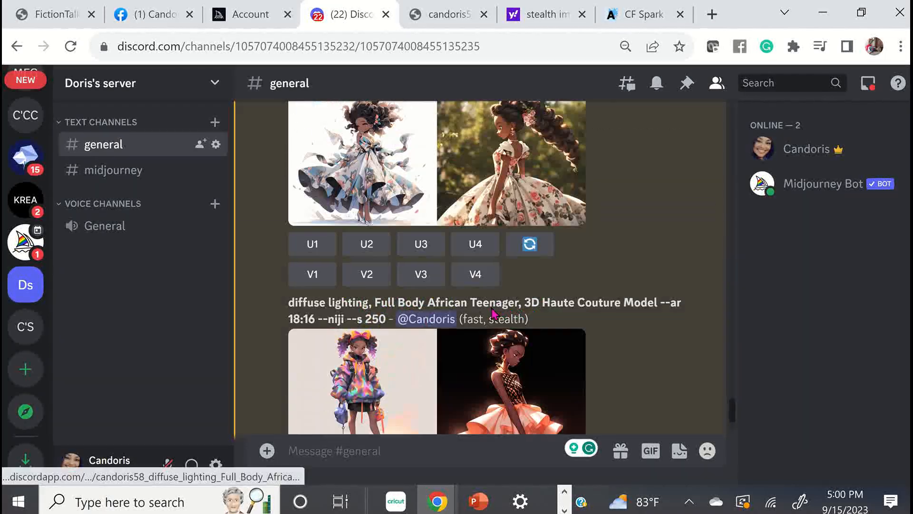
{"action": "scroll", "coordinate": [491, 312], "scroll_direction": "up", "scroll_amount": 2}
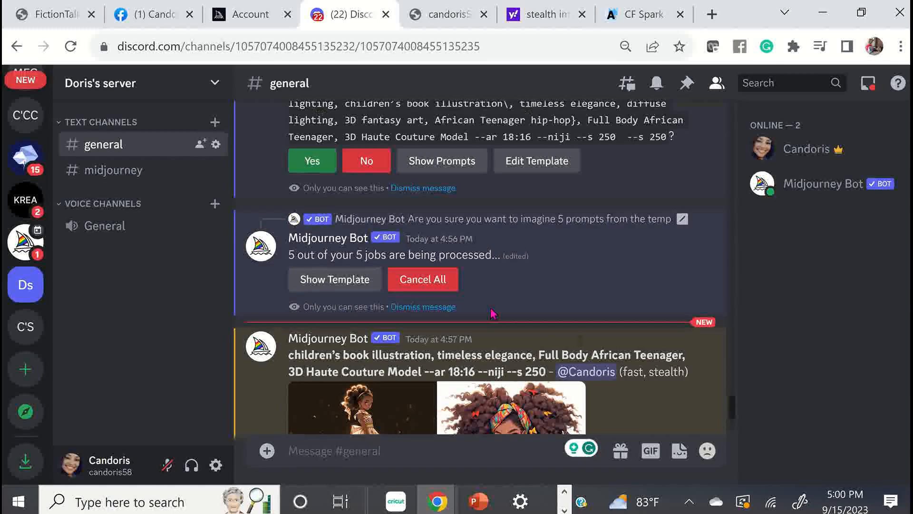
{"action": "scroll", "coordinate": [493, 313], "scroll_direction": "down", "scroll_amount": 10}
{"action": "scroll", "coordinate": [494, 314], "scroll_direction": "down", "scroll_amount": 10}
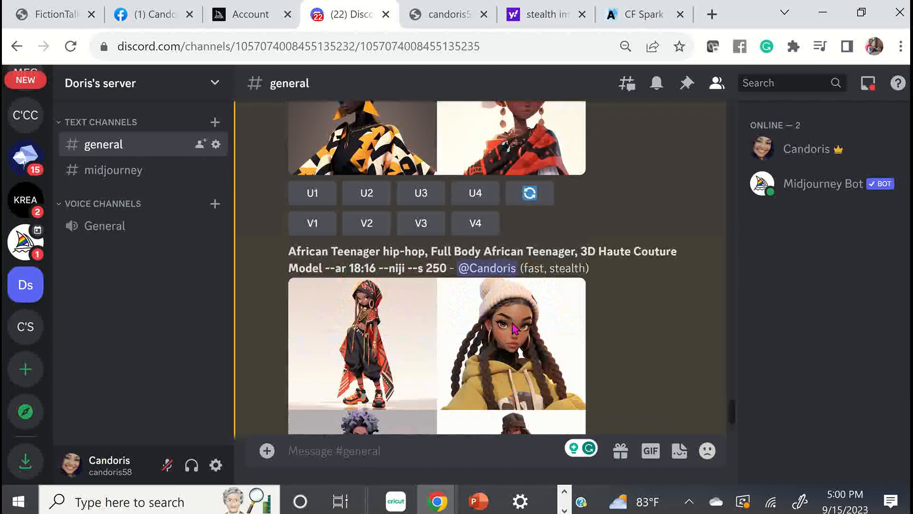
{"action": "scroll", "coordinate": [529, 342], "scroll_direction": "down", "scroll_amount": 10}
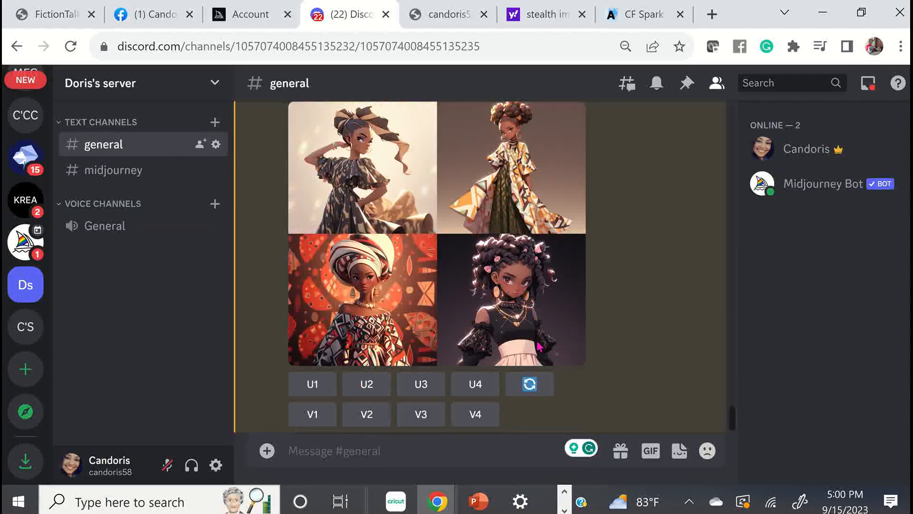
Switch to the pptA9B6 presentation in PowerPoint and highlight the curly braces in the Permutation Prompts explanation on slide 1.
{"action": "left_click", "coordinate": [479, 501]}
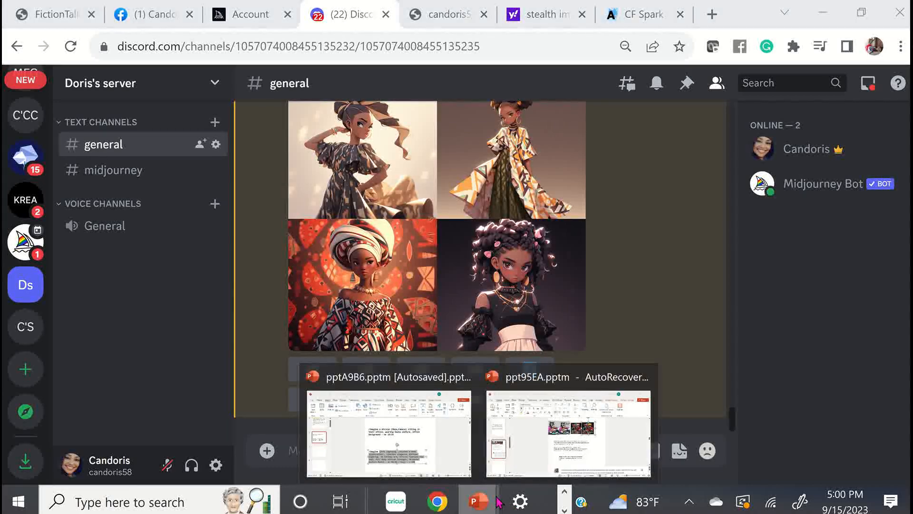
{"action": "left_click", "coordinate": [421, 432]}
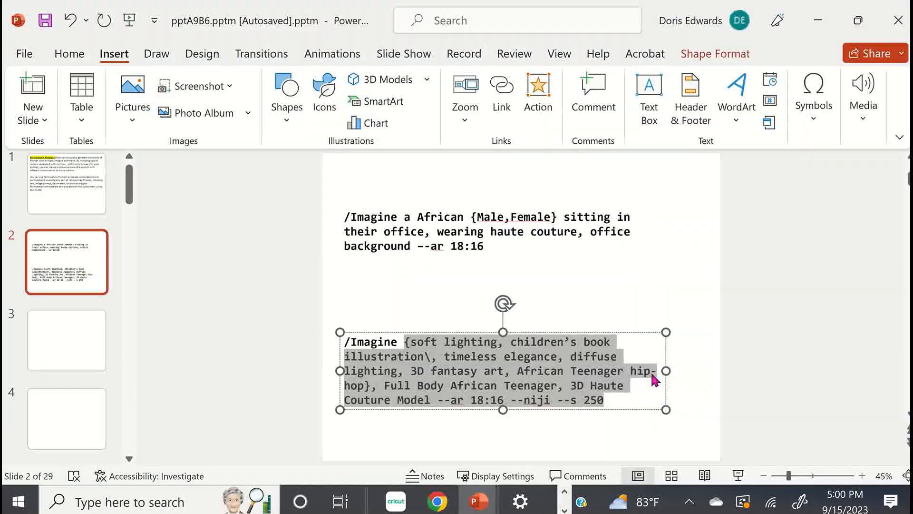
{"action": "left_click", "coordinate": [673, 287]}
{"action": "left_click", "coordinate": [65, 189]}
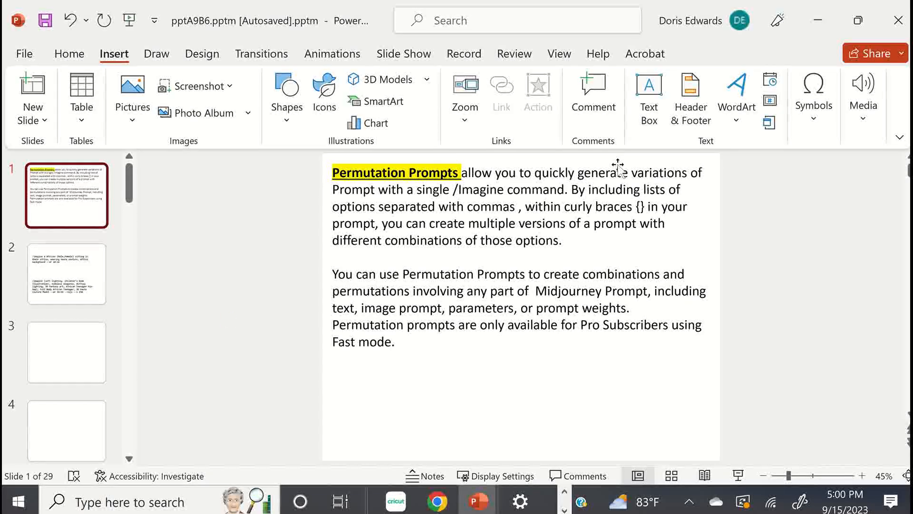
{"action": "left_click_drag", "start_coordinate": [636, 208], "coordinate": [643, 208]}
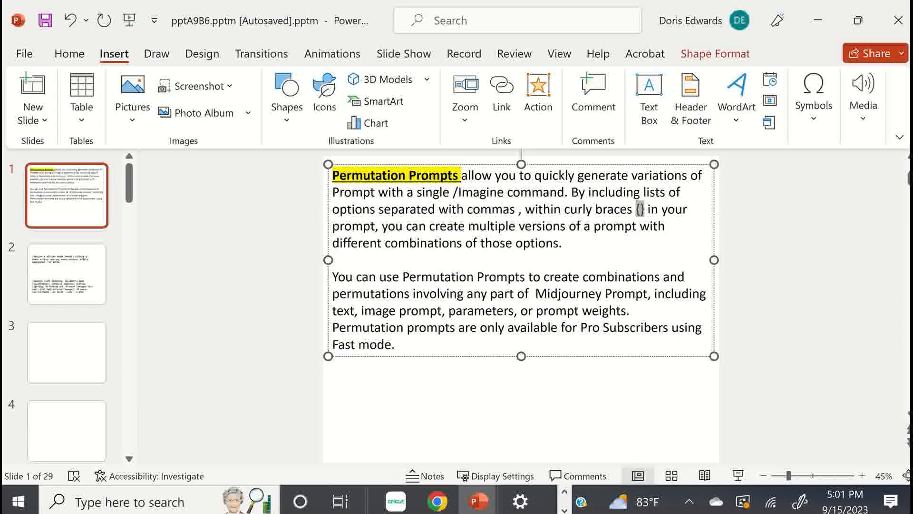
Remove "/Imagine" and its trailing space from the African {Male,Female} office prompt on slide 2.
{"action": "left_click", "coordinate": [50, 268]}
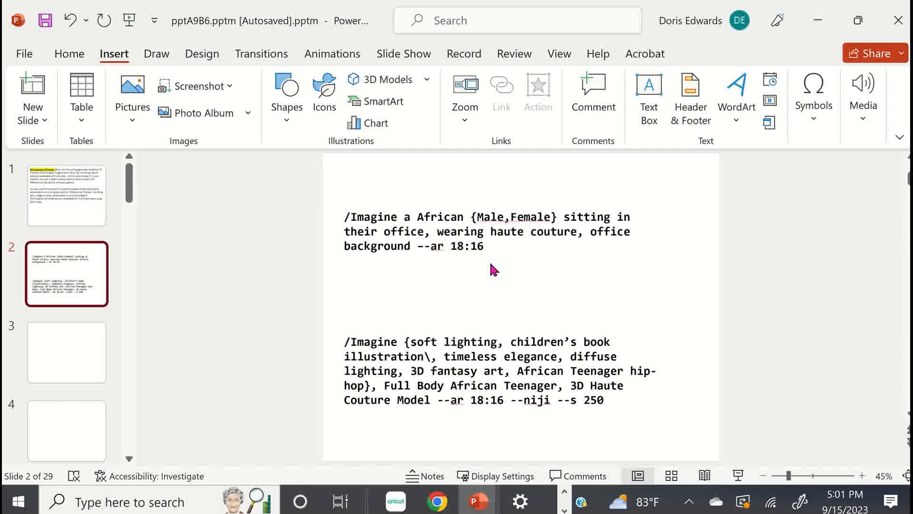
{"action": "left_click", "coordinate": [404, 217]}
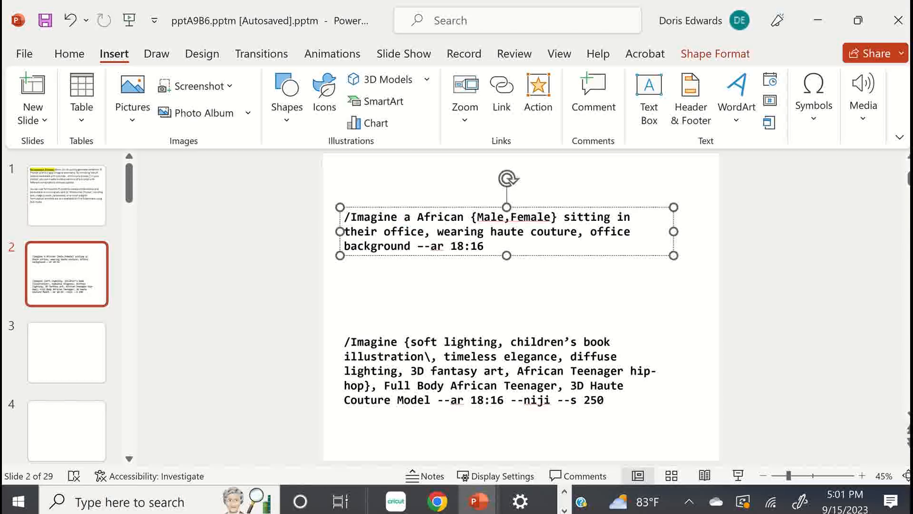
{"action": "key", "text": "BackSpace"}
{"action": "key", "text": "BackSpace"}
{"action": "key", "text": "BackSpace"}
{"action": "key", "text": "BackSpace"}
{"action": "key", "text": "BackSpace"}
{"action": "key", "text": "BackSpace"}
{"action": "key", "text": "BackSpace"}
{"action": "key", "text": "BackSpace"}
{"action": "key", "text": "BackSpace"}
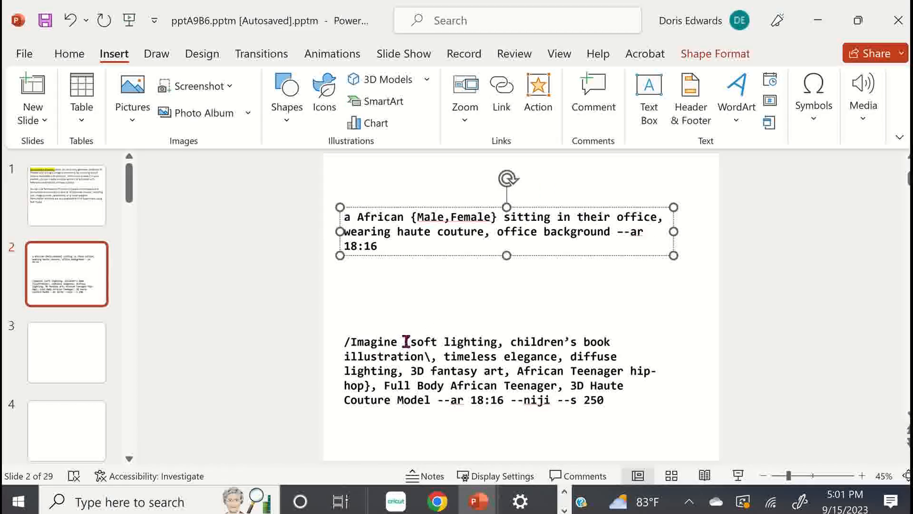
Remove "/Imagine" and its trailing space from the soft lighting African Teenager prompt on slide 2 and deselect the text box.
{"action": "left_click_drag", "start_coordinate": [404, 342], "coordinate": [321, 328]}
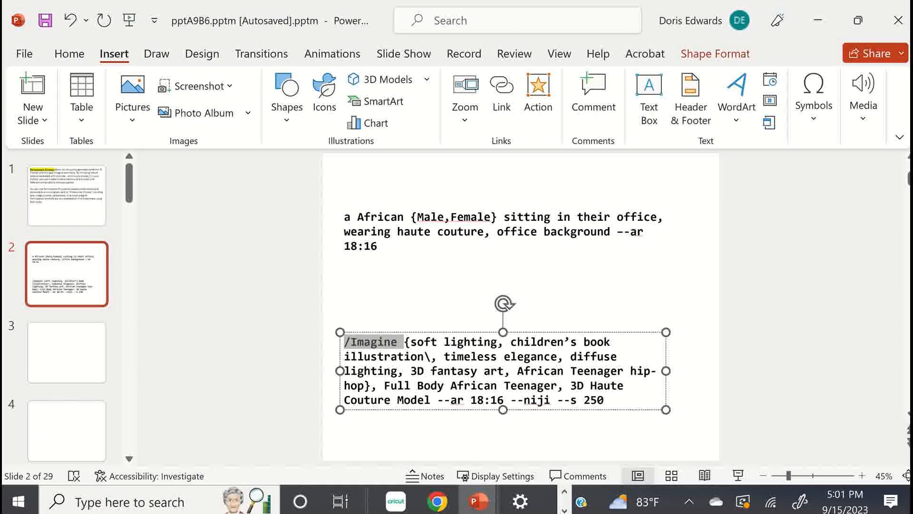
{"action": "key", "text": "Delete"}
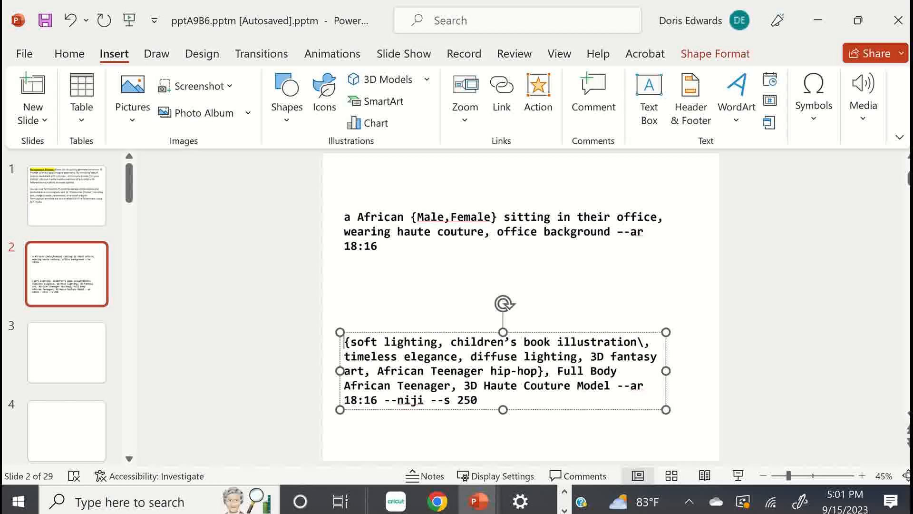
{"action": "left_click", "coordinate": [589, 287]}
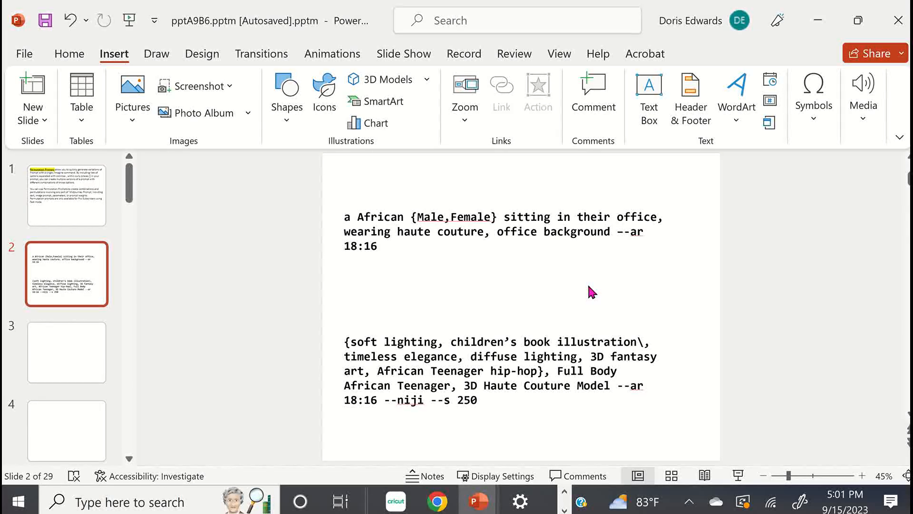
{"action": "key", "text": "Down"}
{"action": "key", "text": "Up"}
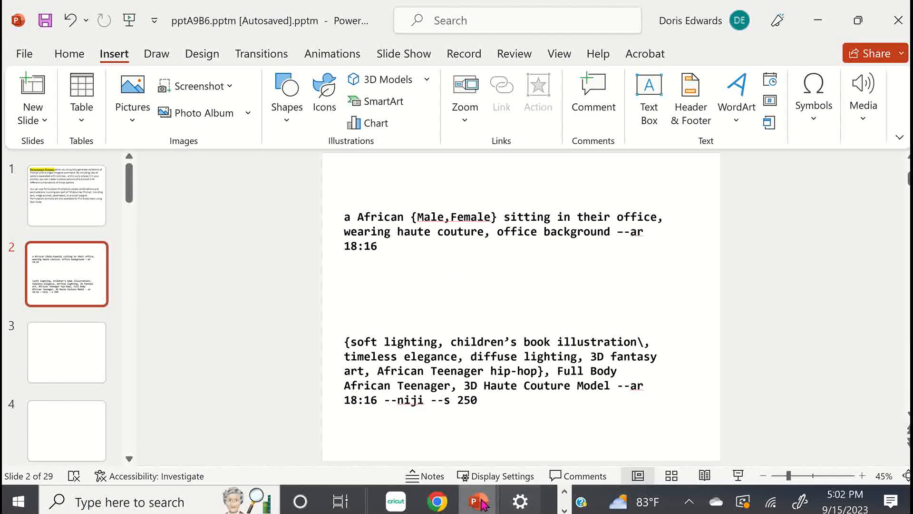
Switch to Discord in Chrome and review the African Teenager grids back up to the confirmation message for the soft lighting permutation template.
{"action": "left_click", "coordinate": [444, 506]}
{"action": "left_click", "coordinate": [218, 425]}
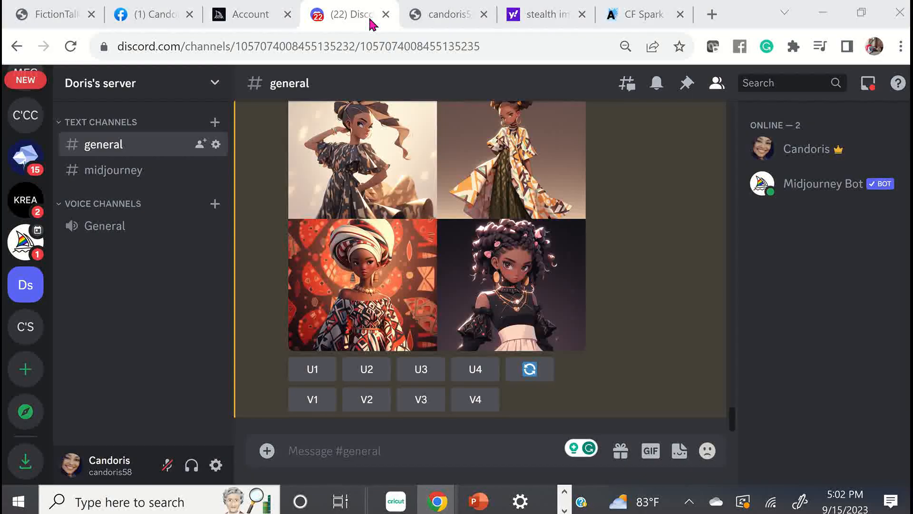
{"action": "scroll", "coordinate": [442, 244], "scroll_direction": "up", "scroll_amount": 7}
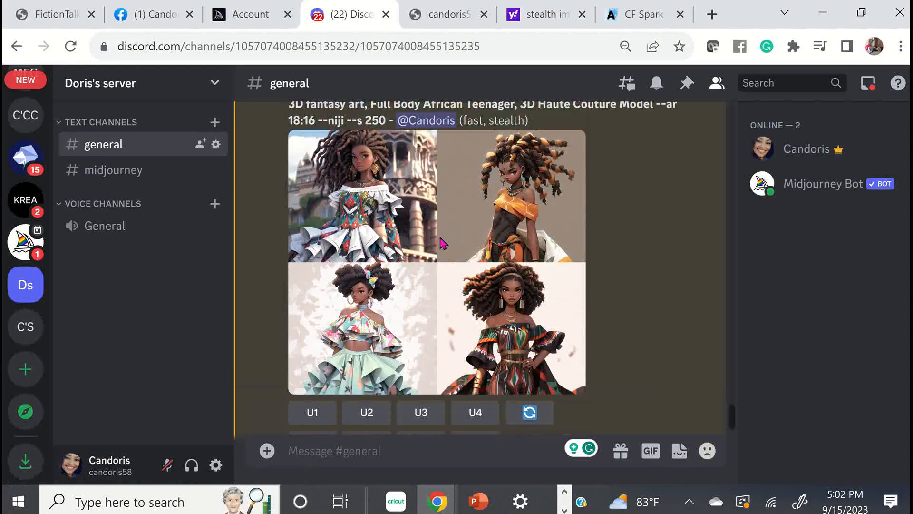
{"action": "scroll", "coordinate": [475, 324], "scroll_direction": "up", "scroll_amount": 3}
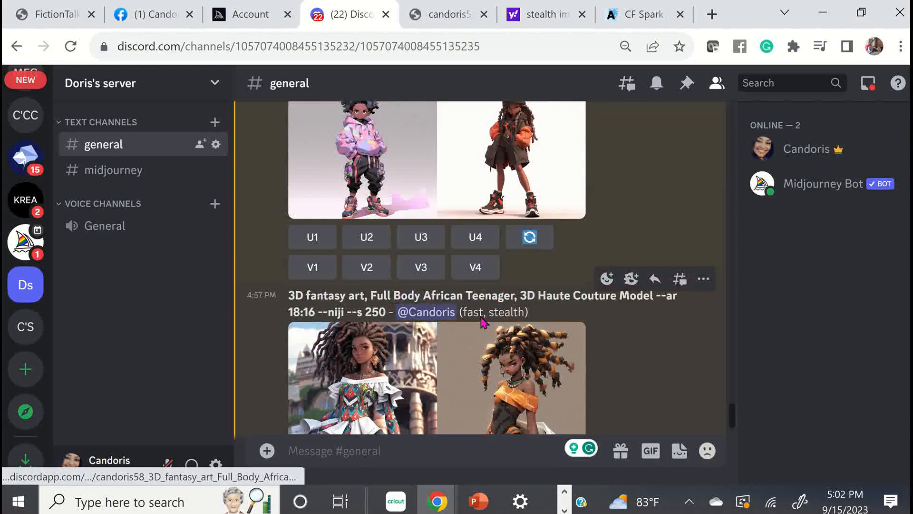
{"action": "scroll", "coordinate": [481, 323], "scroll_direction": "up", "scroll_amount": 10}
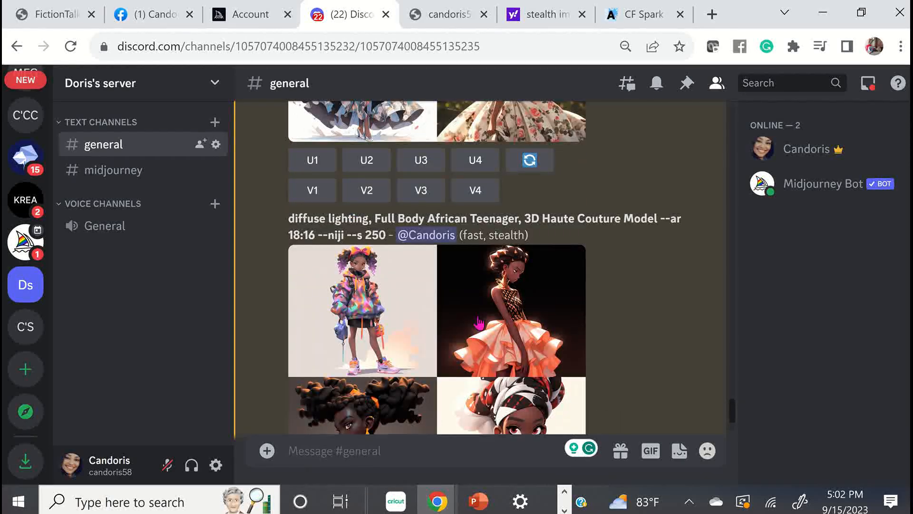
{"action": "scroll", "coordinate": [478, 322], "scroll_direction": "up", "scroll_amount": 10}
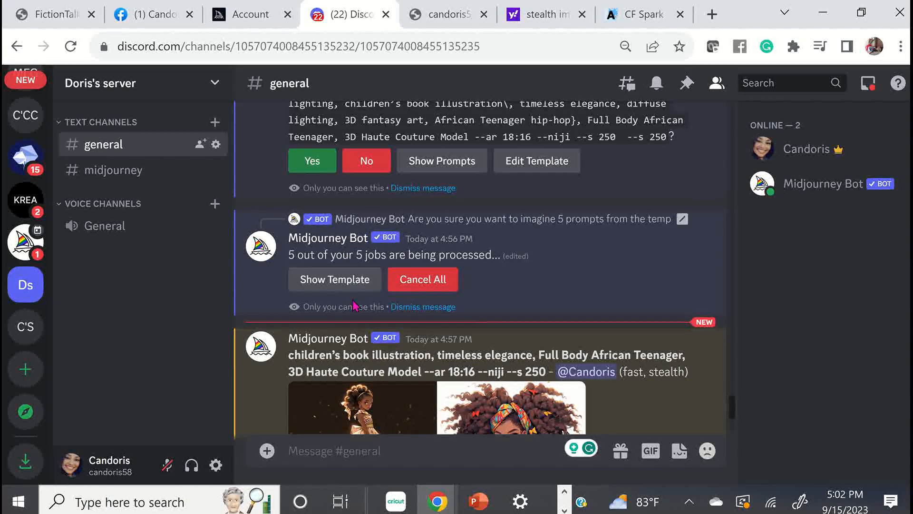
{"action": "scroll", "coordinate": [354, 306], "scroll_direction": "up", "scroll_amount": 2}
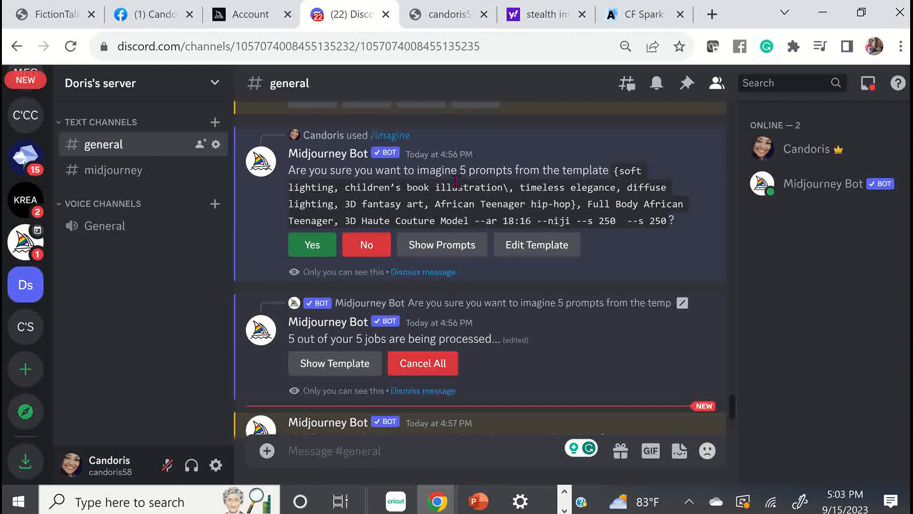
Review the African Male and Female office grids up to their permutation confirmation message, and return to the PowerPoint presentation.
{"action": "scroll", "coordinate": [454, 190], "scroll_direction": "up", "scroll_amount": 5}
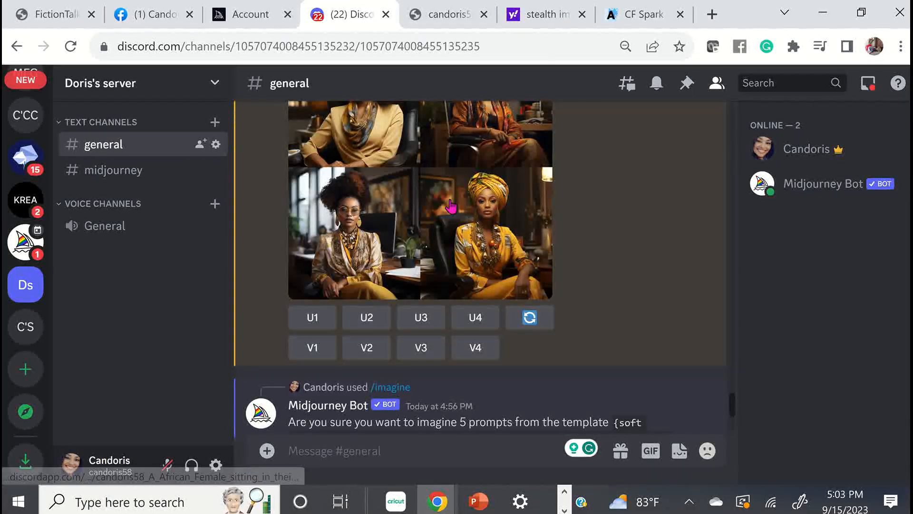
{"action": "scroll", "coordinate": [450, 205], "scroll_direction": "up", "scroll_amount": 12}
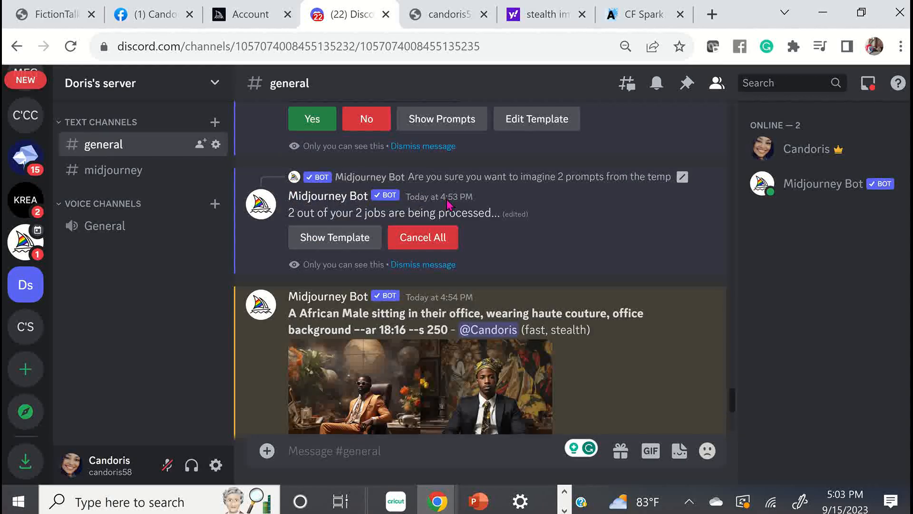
{"action": "scroll", "coordinate": [448, 205], "scroll_direction": "up", "scroll_amount": 3}
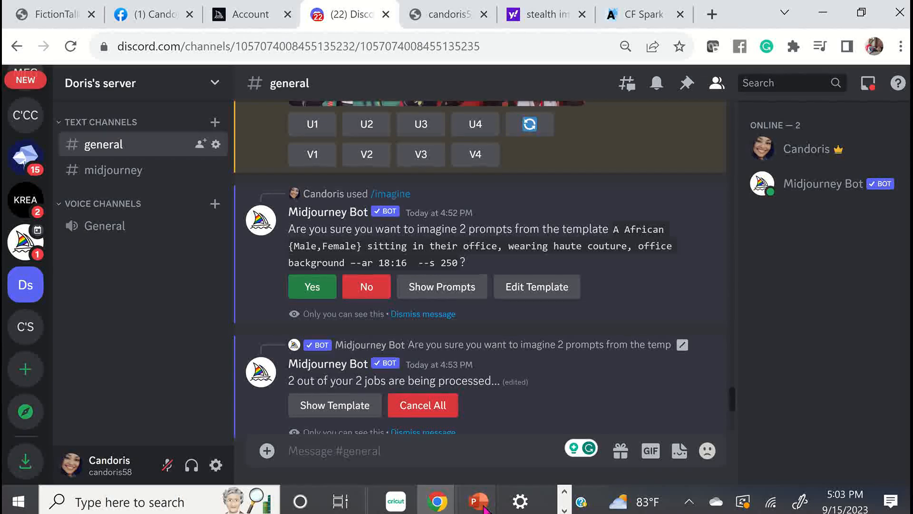
{"action": "mouse_move", "coordinate": [478, 501]}
{"action": "left_click", "coordinate": [437, 435]}
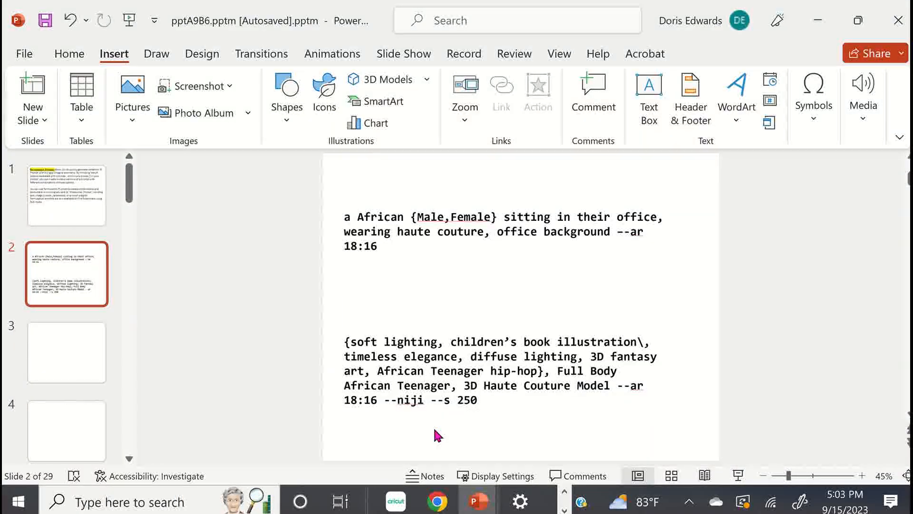